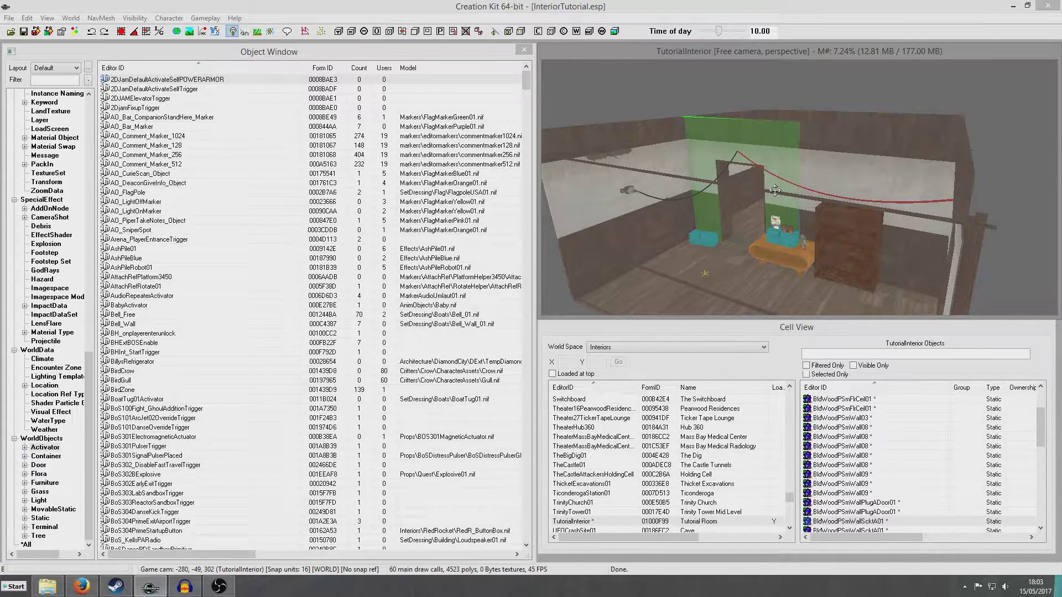
Filter the object list by "security"
middle_click_drag(775, 190, 789, 220)
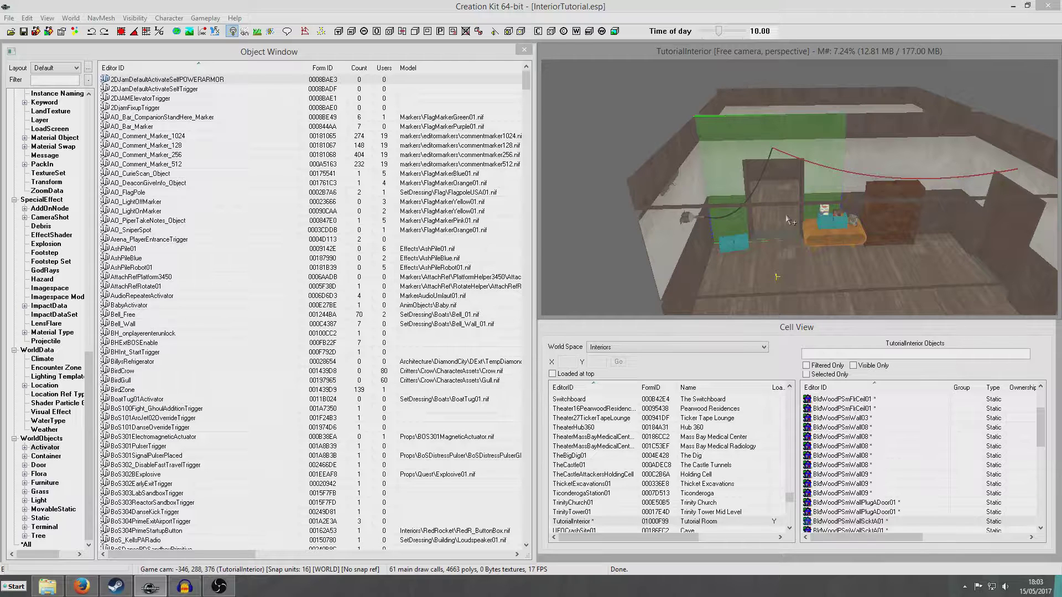
scroll(747, 205, "up", 5)
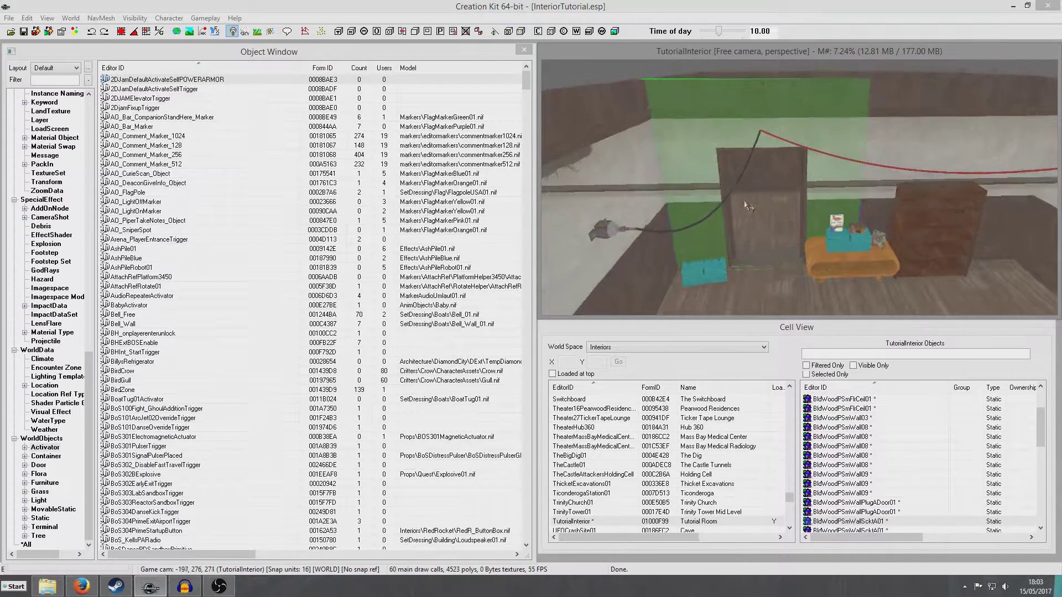
scroll(748, 206, "up", 3)
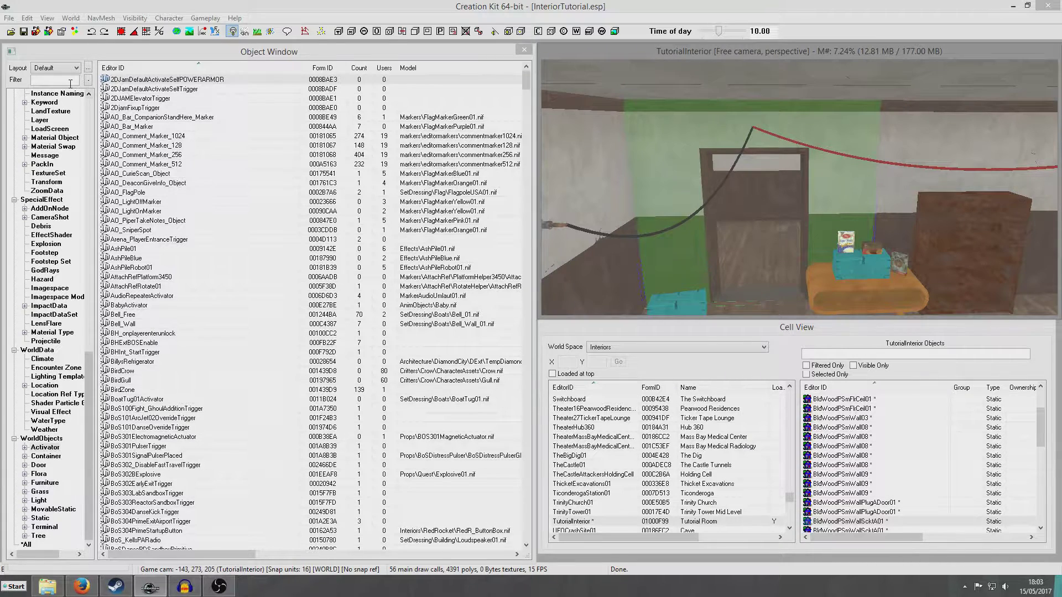
left_click(71, 81)
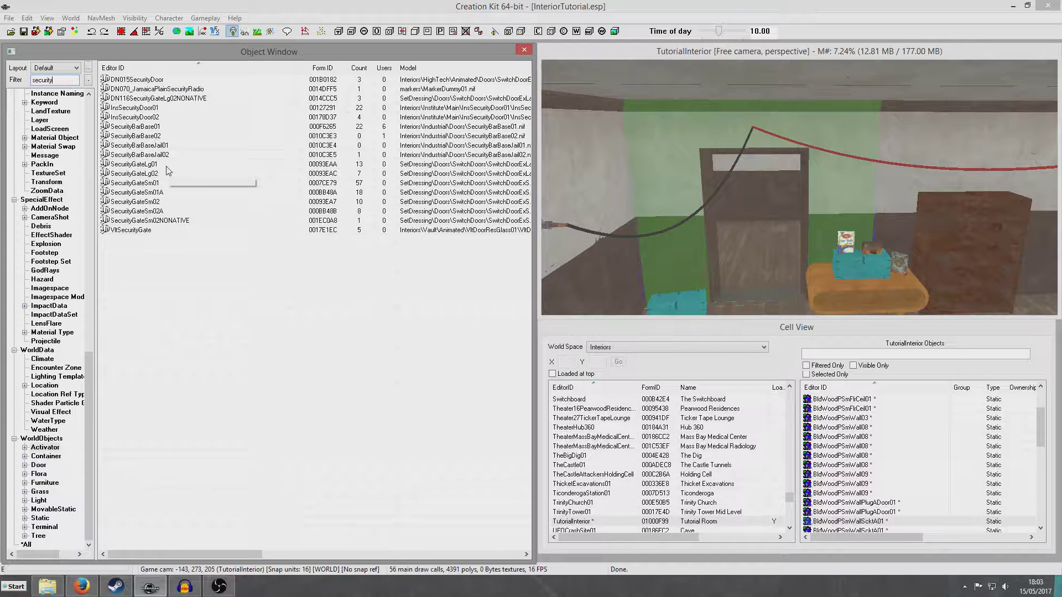
Preview the SecurityGateSm01, SecurityGateSm01A, SecurityGateSm02 and SecurityGateLg01 models to compare the available security gates
right_click(161, 184)
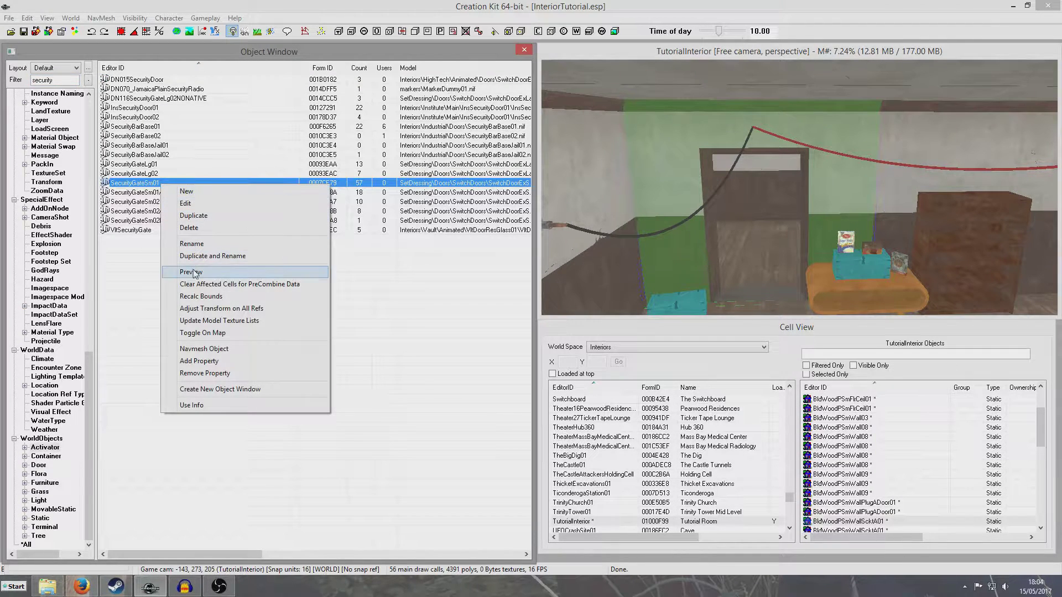
left_click(191, 271)
left_click_drag(772, 206, 774, 260)
left_click(172, 193)
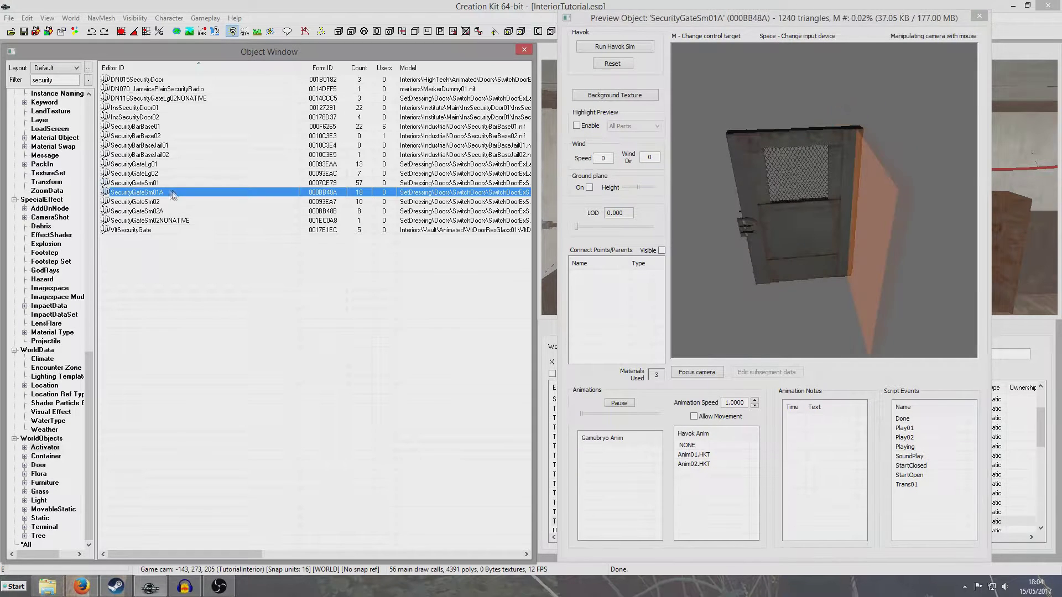
left_click_drag(819, 221, 844, 198)
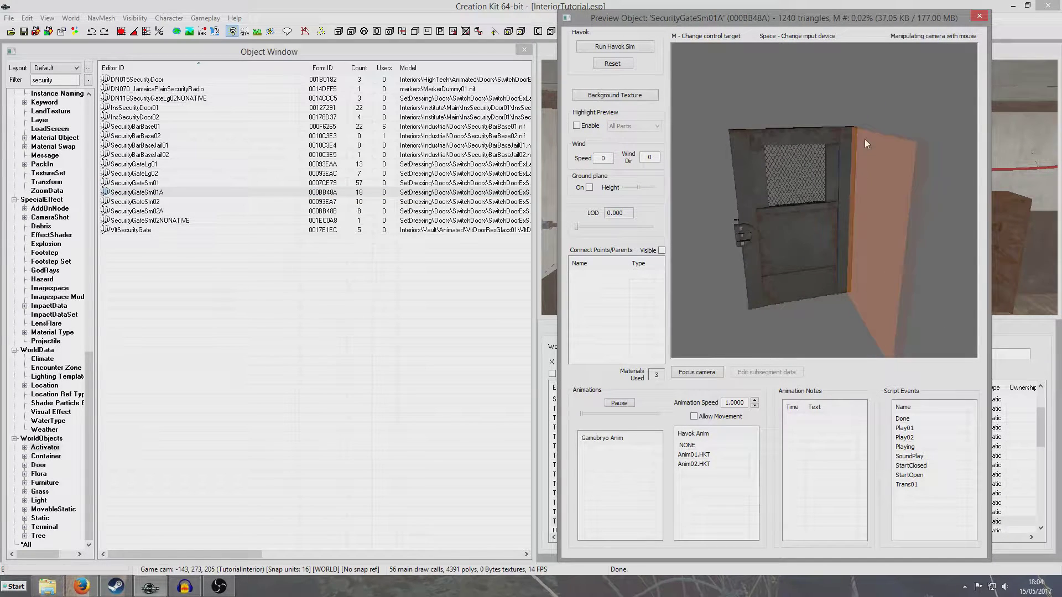
left_click_drag(795, 224, 843, 219)
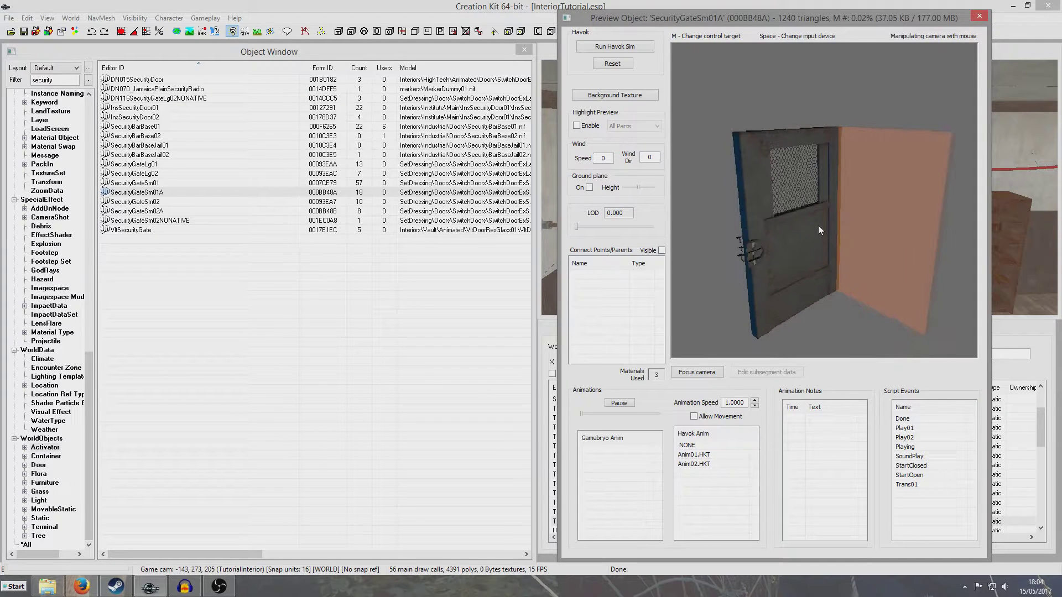
left_click(209, 208)
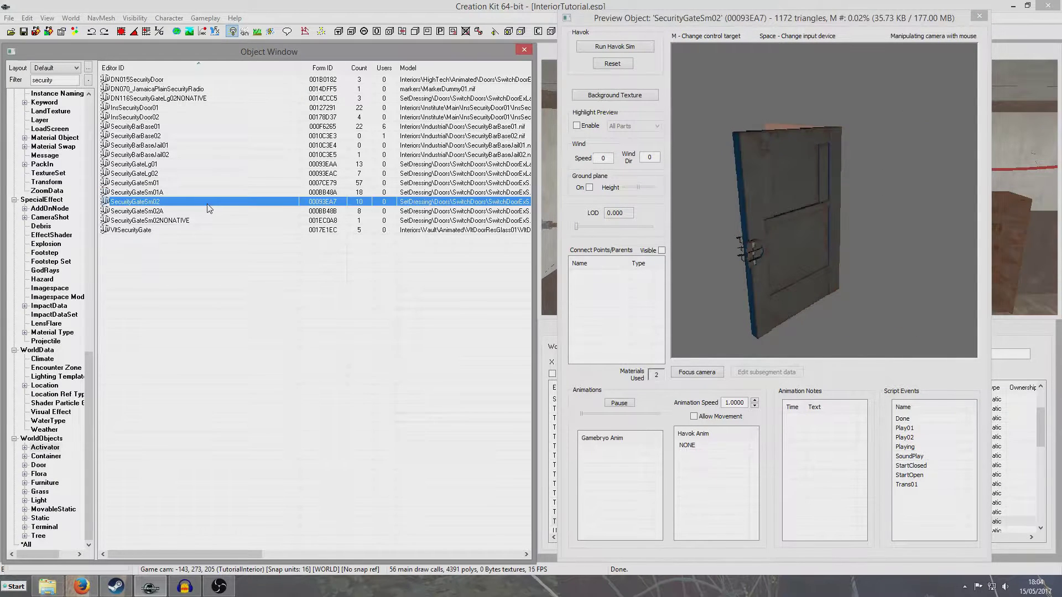
left_click(172, 164)
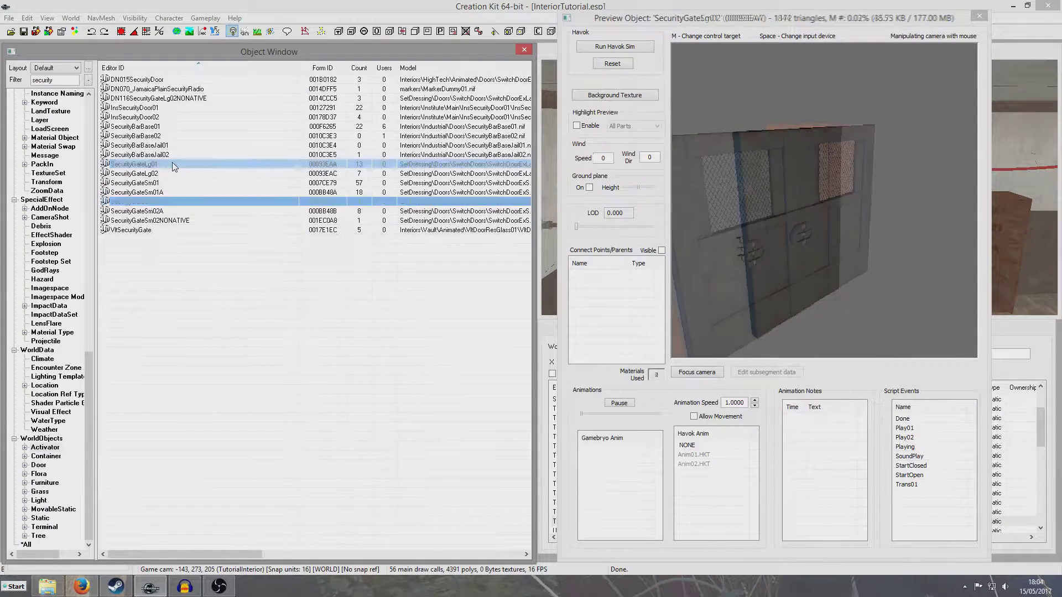
left_click(173, 202)
left_click(161, 193)
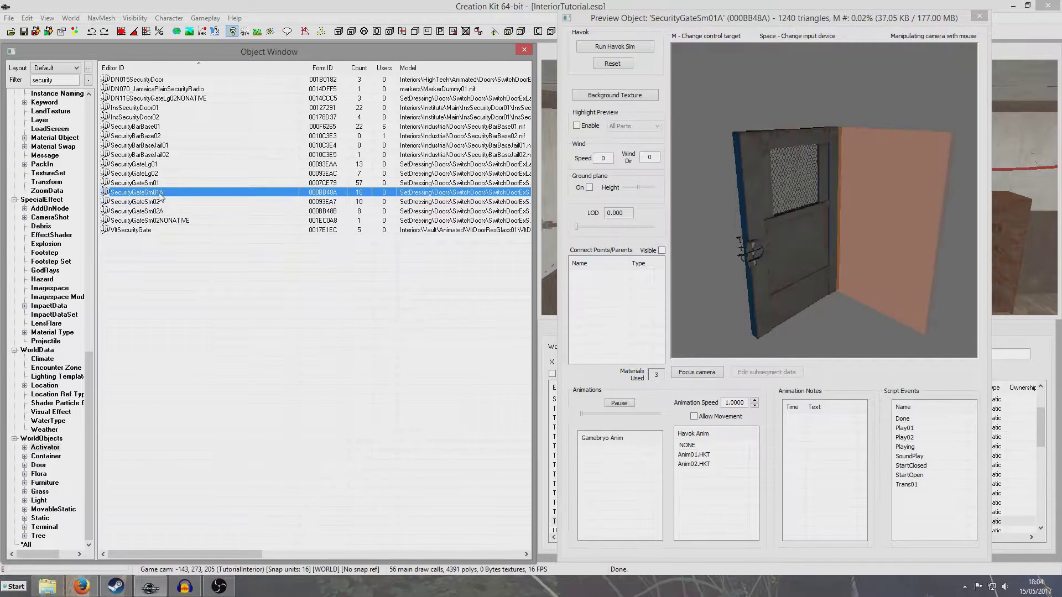
left_click(979, 16)
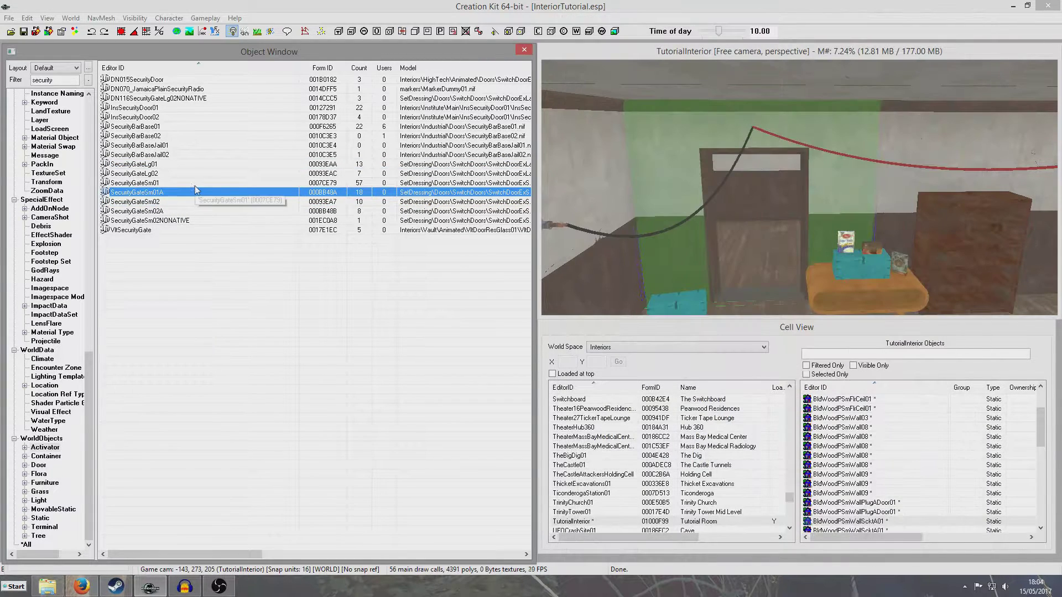
Place SecurityGateSm01 in the room near the doorway and turn on grid and angle snapping
left_click(210, 183)
left_click_drag(497, 216, 748, 259)
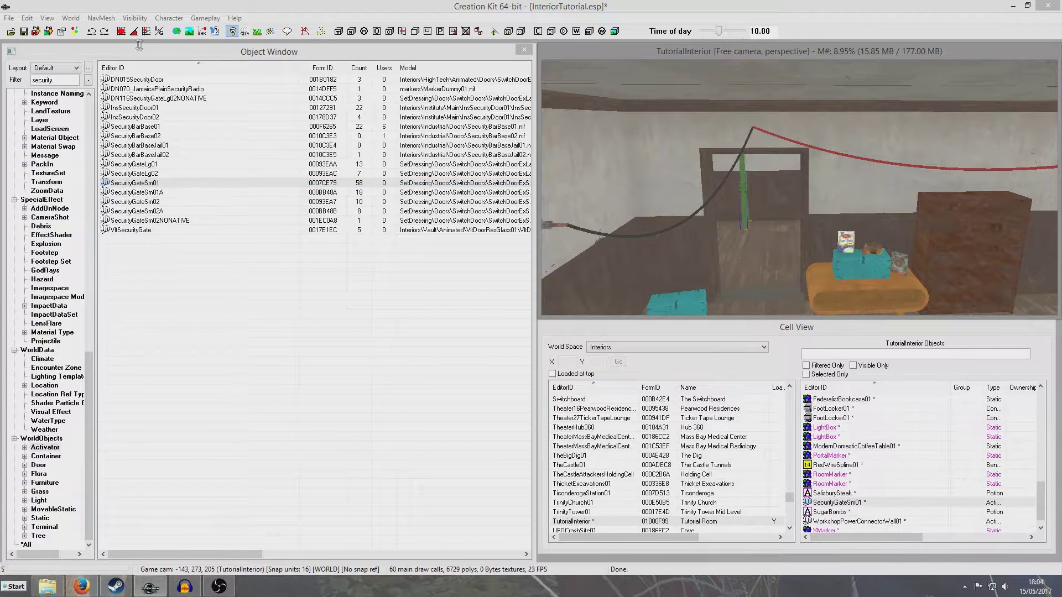
left_click(122, 33)
left_click(134, 33)
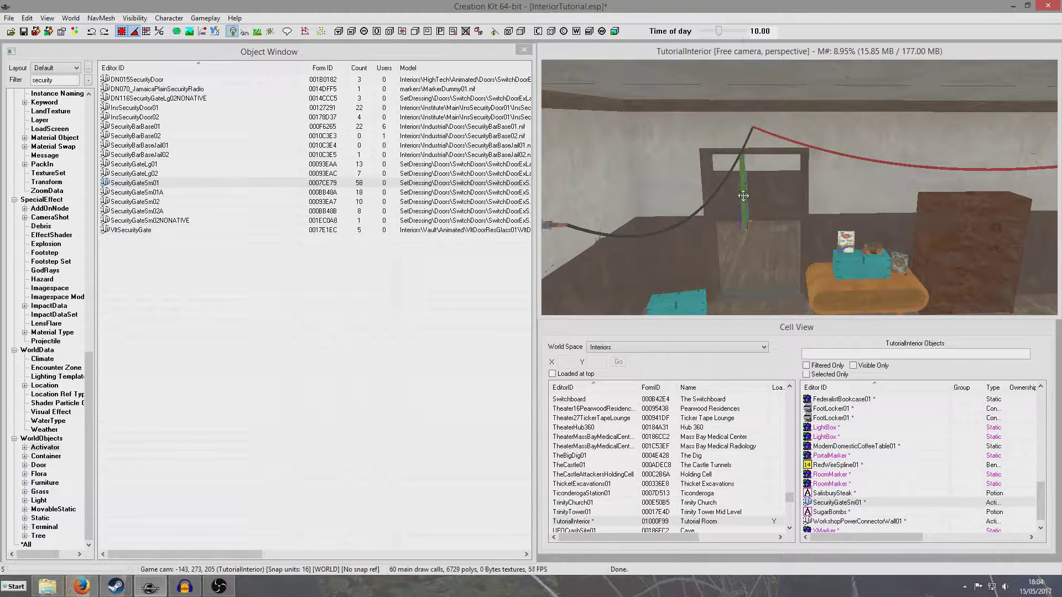
Rotate and move the security gate so that it fits the wooden doorframe as a closed door
left_click(747, 195)
scroll(759, 194, "up", 3)
middle_click_drag(782, 176, 756, 195, "shift")
scroll(763, 206, "up", 3)
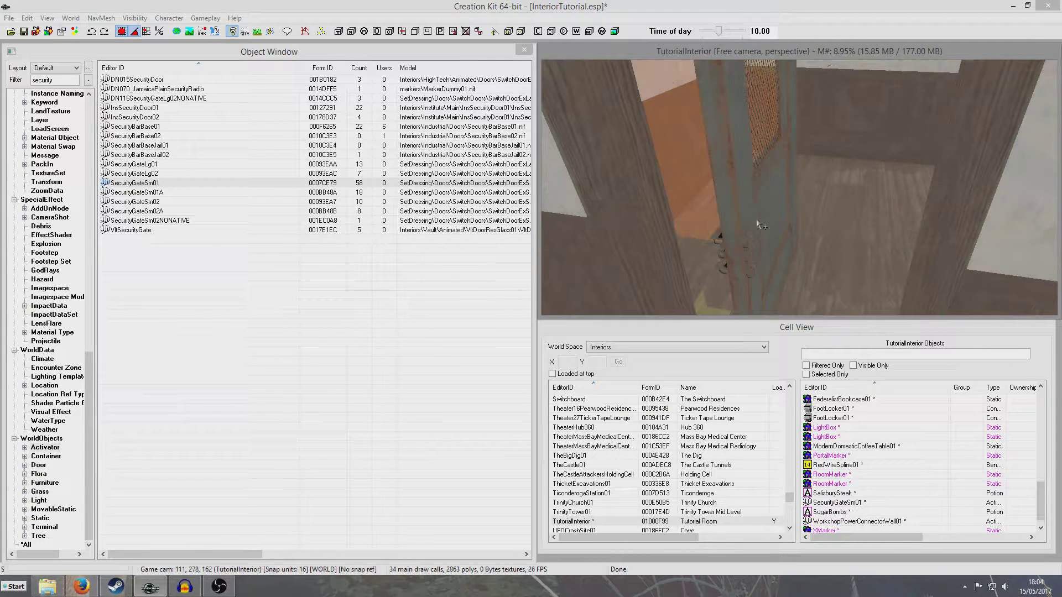
left_click(759, 222)
scroll(789, 201, "down", 3)
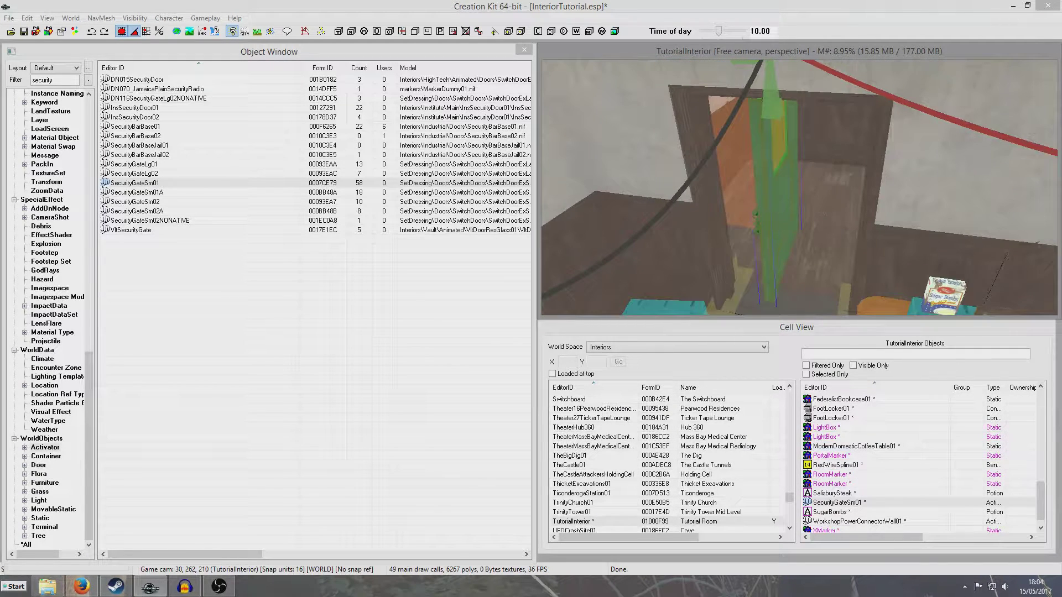
right_click_drag(790, 204, 790, 212)
left_click_drag(782, 203, 796, 200)
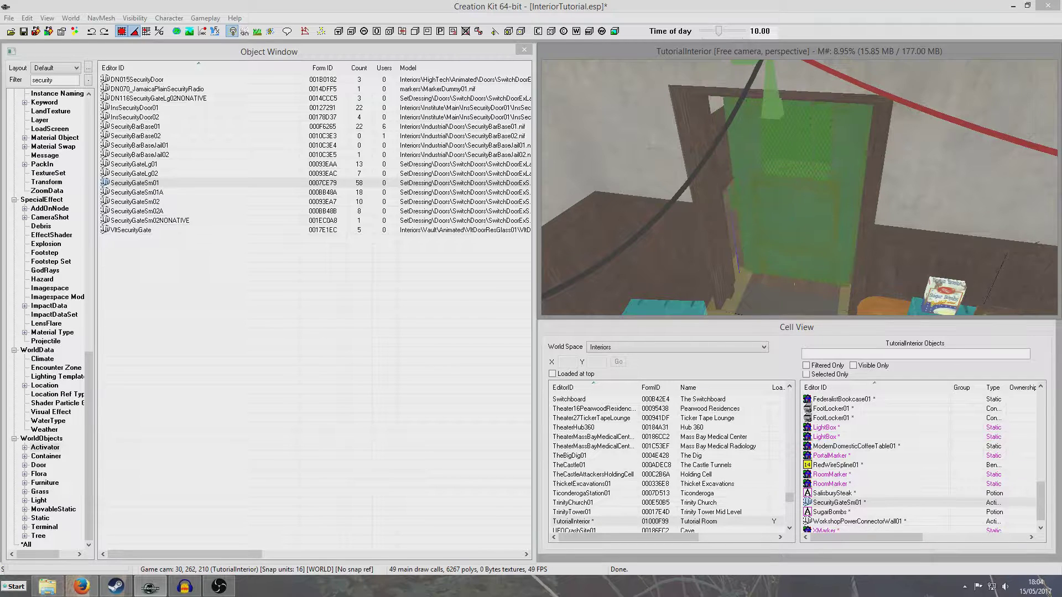
right_click_drag(794, 284, 802, 287)
scroll(801, 219, "down", 4)
middle_click_drag(801, 219, 804, 270, "shift")
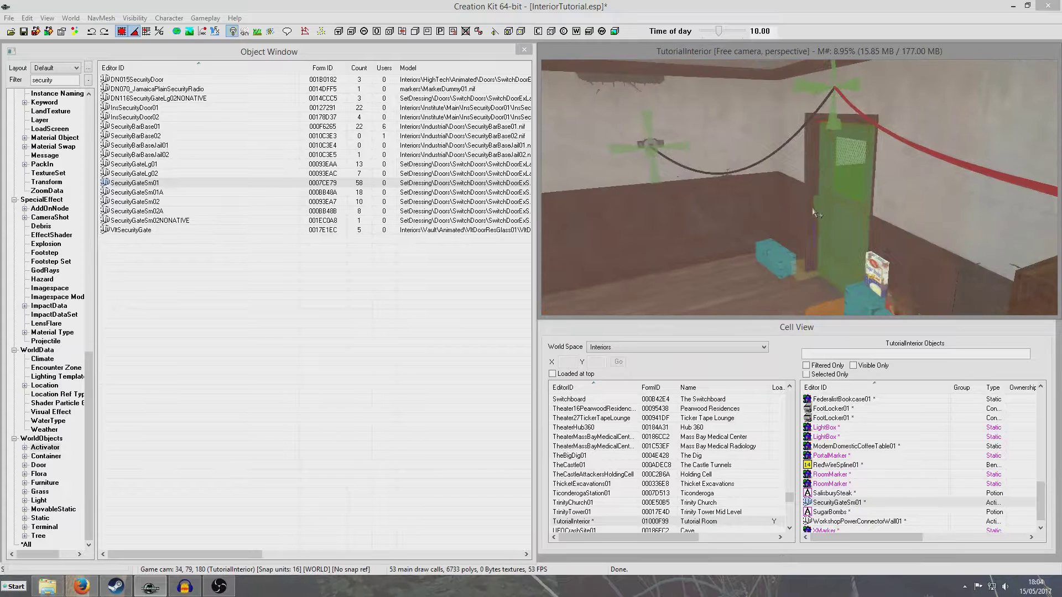
middle_click_drag(877, 195, 863, 178, "shift")
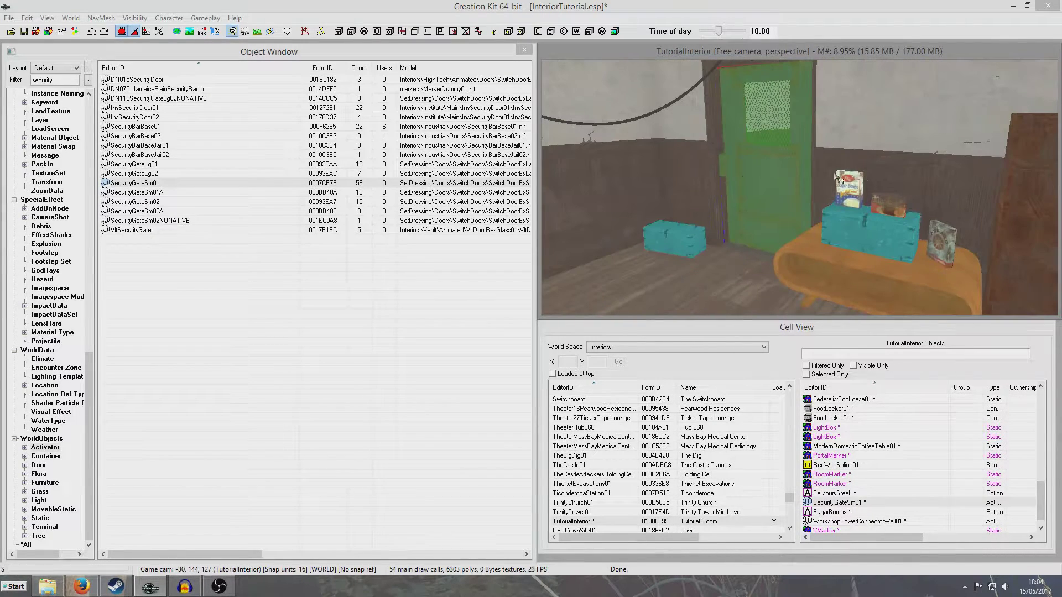
List the Terminal objects and filter them by "default"
left_click_drag(92, 403, 92, 418)
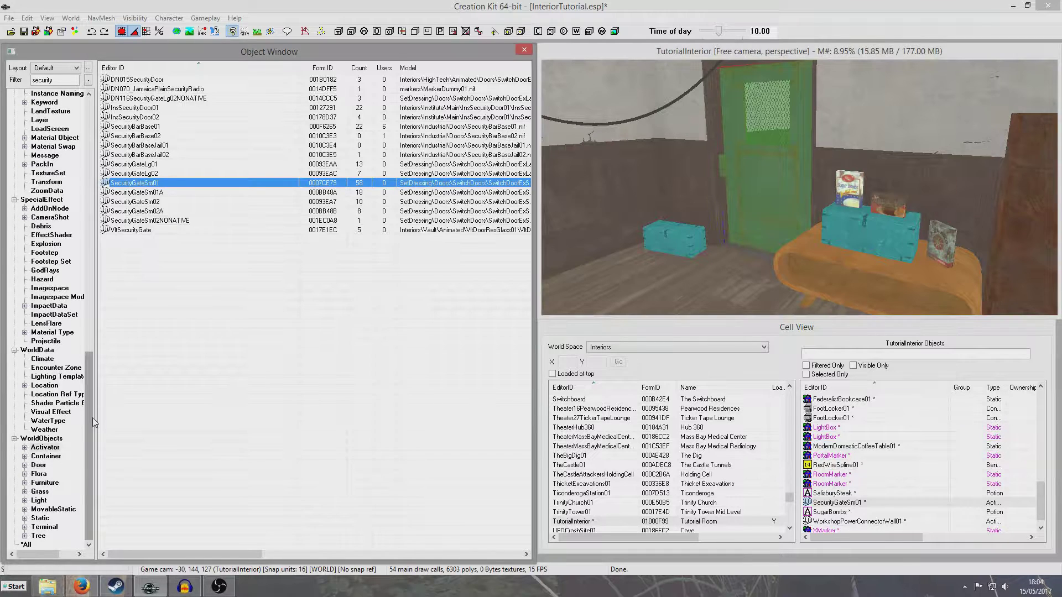
left_click(40, 529)
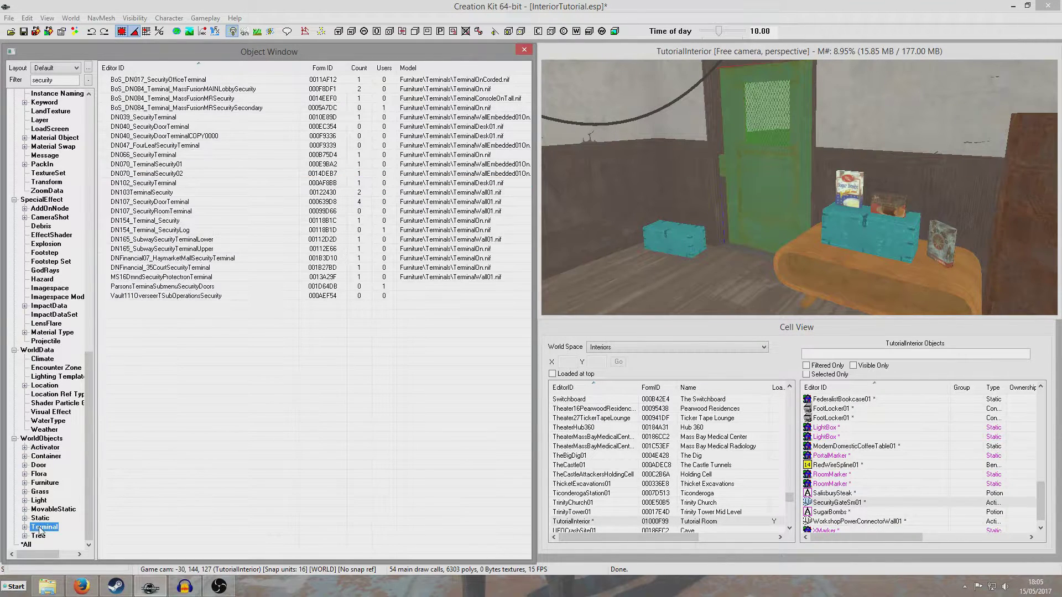
double_click(63, 82)
type("default")
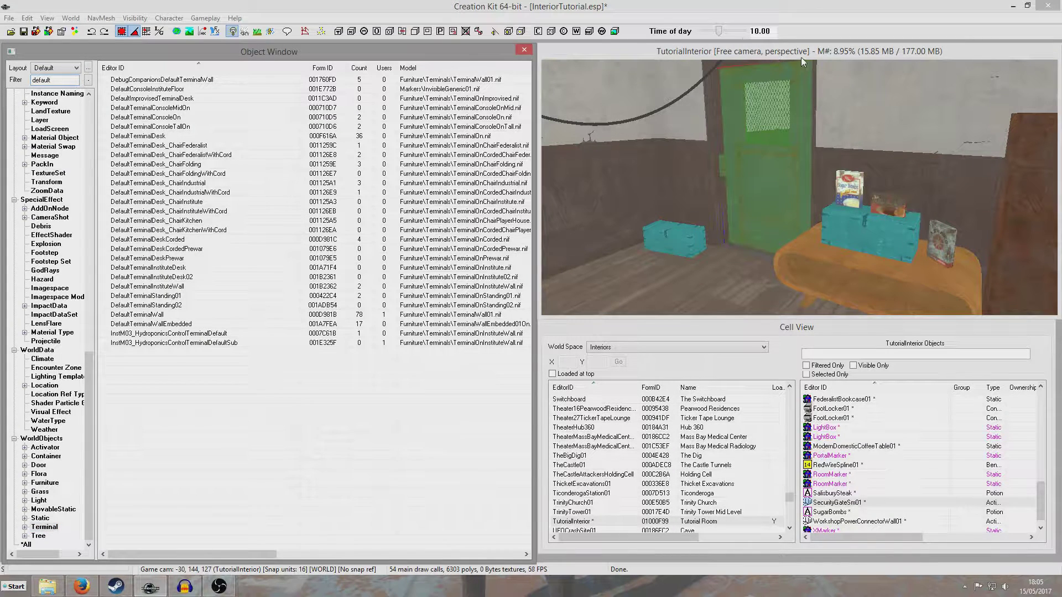
Place DefaultTerminalWallEmbedded in the room on the wall beside the power connector
scroll(820, 160, "down", 5)
middle_click_drag(820, 161, 774, 180, "shift")
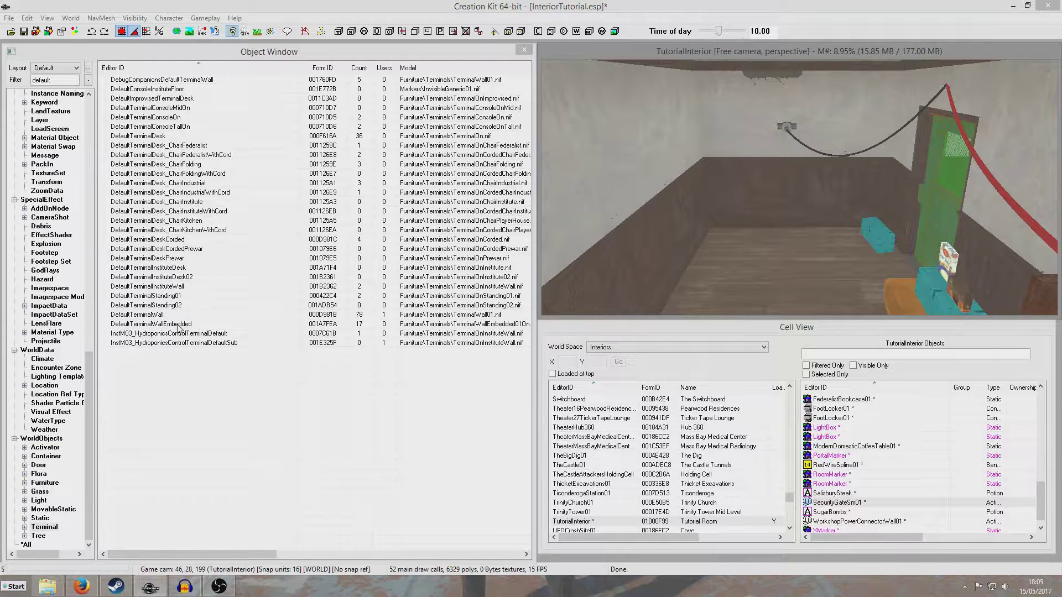
left_click_drag(179, 326, 604, 241)
left_click_drag(739, 222, 773, 234)
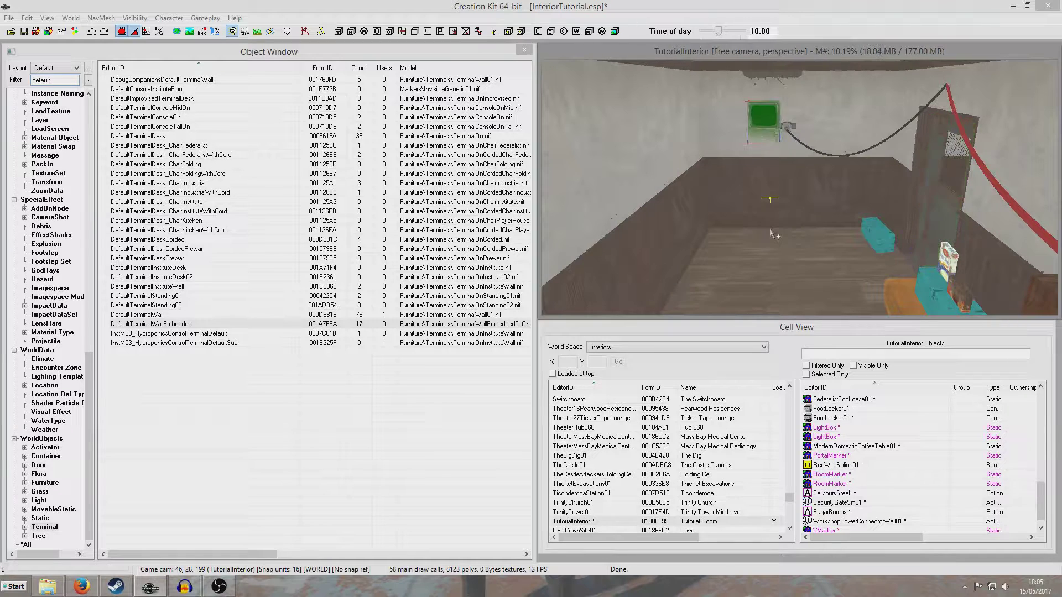
Show the markers and adjust the wall terminal's height against its interaction marker
key("z")
key("m")
scroll(773, 119, "up", 3)
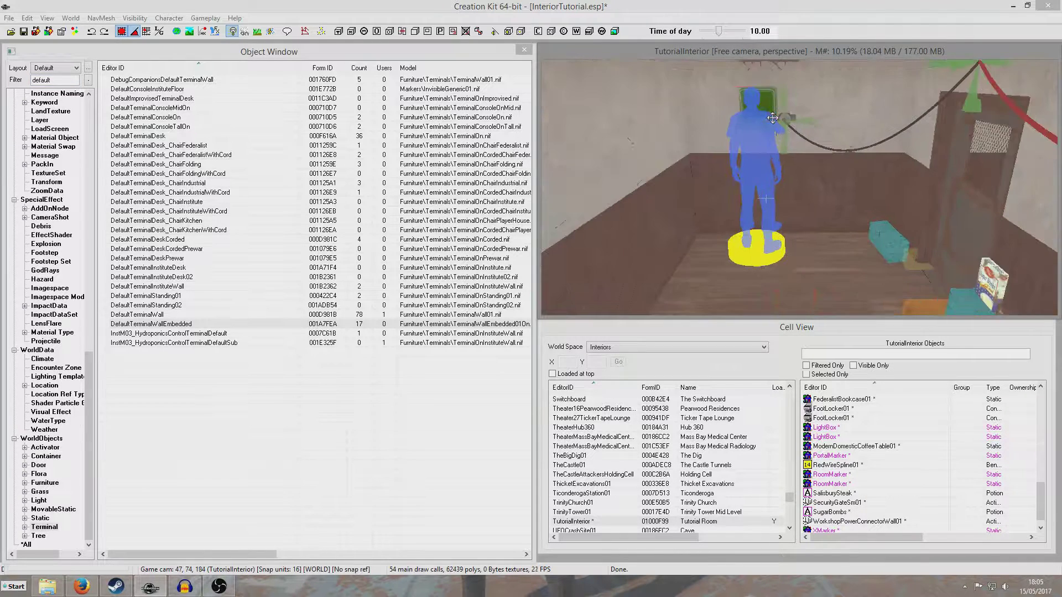
middle_click_drag(774, 122, 742, 116, "shift")
key("z")
left_click_drag(742, 115, 742, 137)
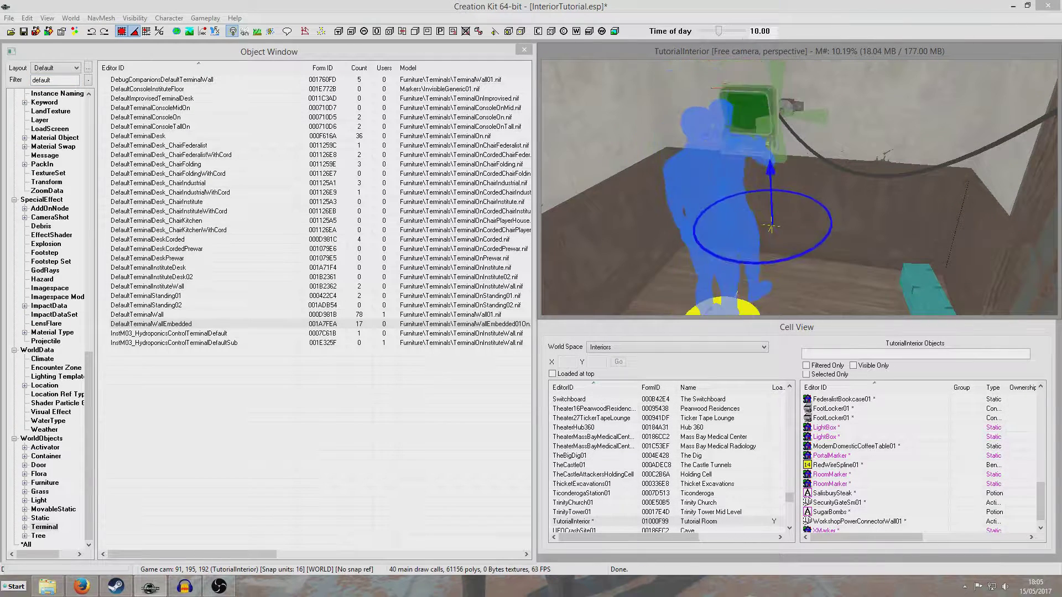
Turn off grid and angle snapping and fit the terminal lower on the wall, with its standing marker reaching the floor
left_click(132, 31)
mouse_move(739, 131)
left_mouse_down()
mouse_move(704, 117)
mouse_move(714, 112)
mouse_move(720, 151)
left_mouse_up()
key("z")
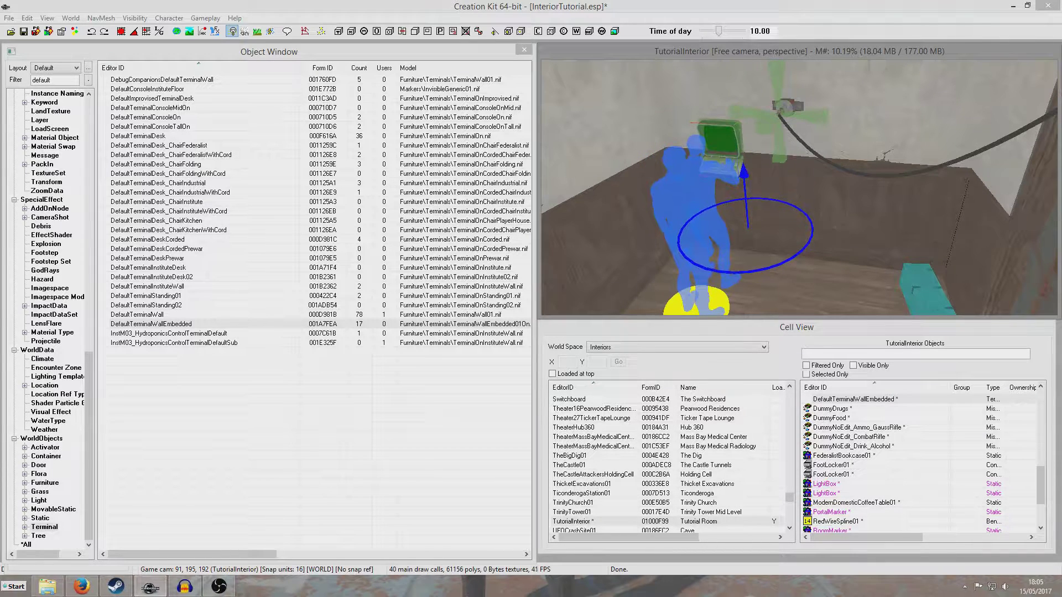
middle_click_drag(718, 167, 741, 172, "shift")
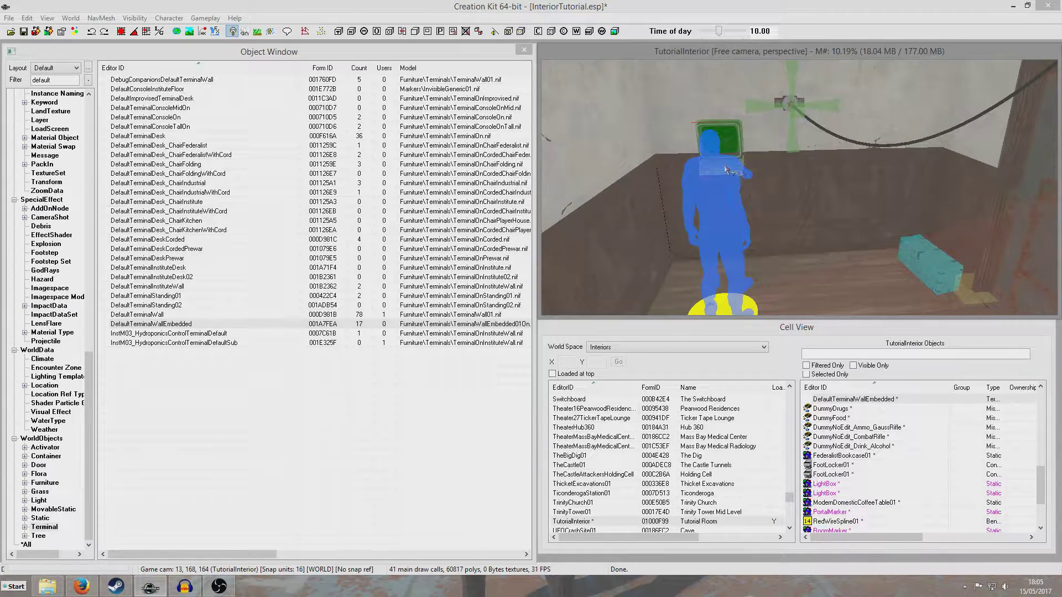
key("x")
key("y")
left_click_drag(672, 224, 668, 236)
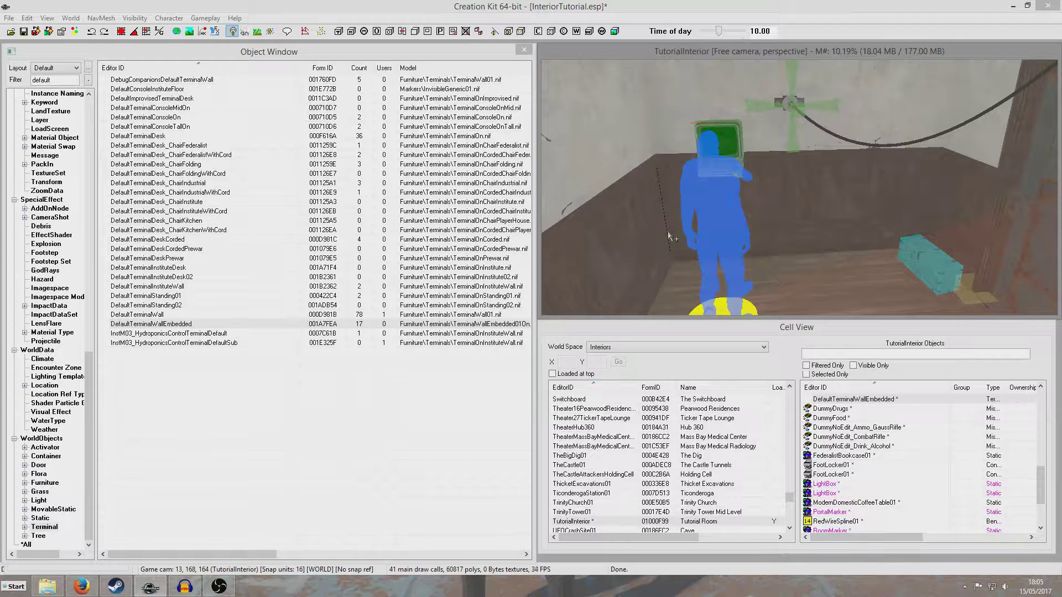
Check the base settings of DefaultTerminalWallEmbedded without changing them, and save the plugin
double_click(193, 325)
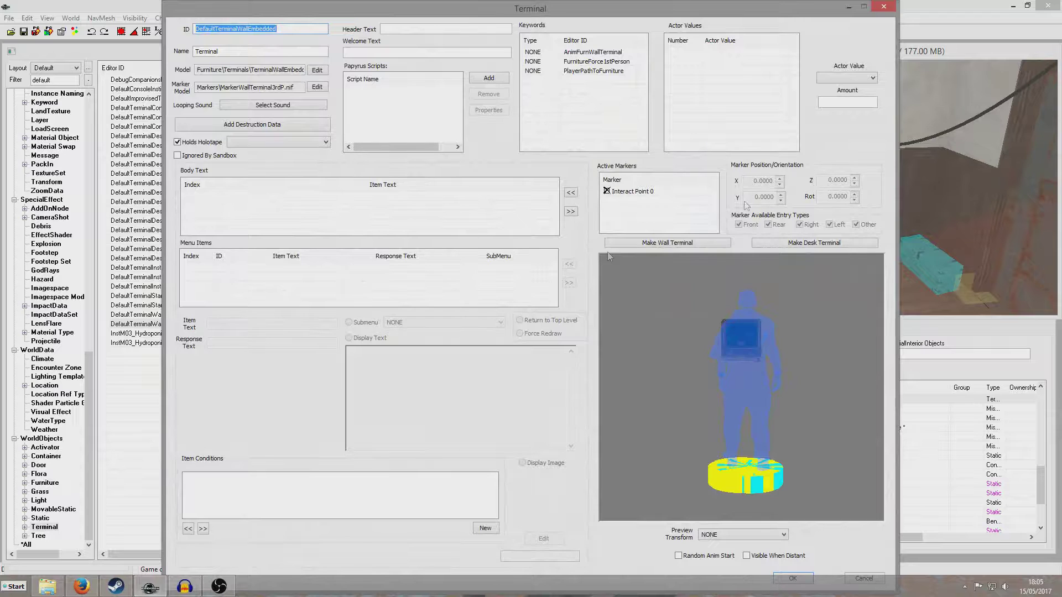
left_click(884, 6)
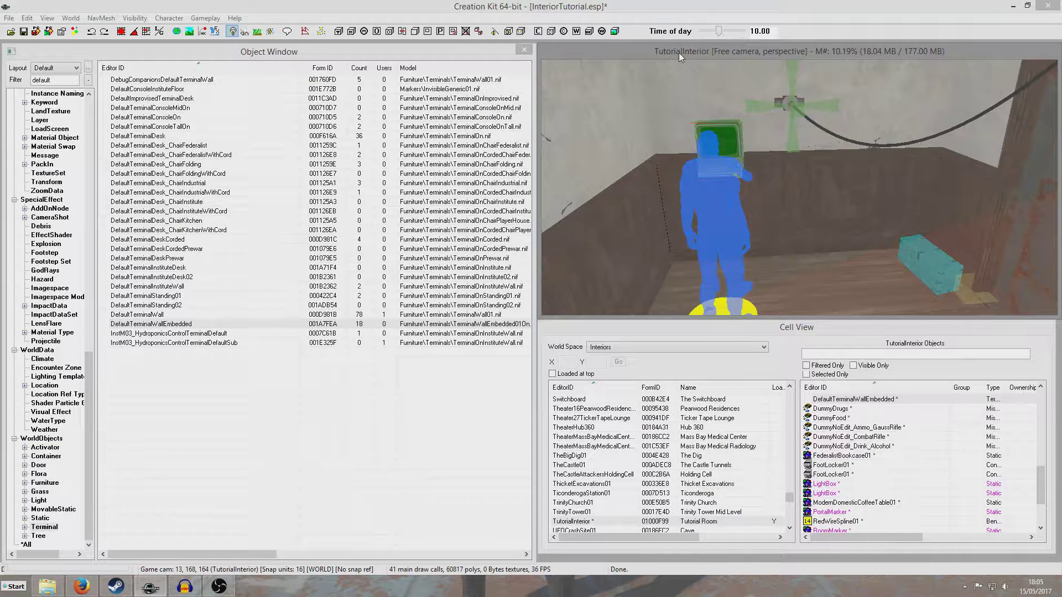
left_click(24, 31)
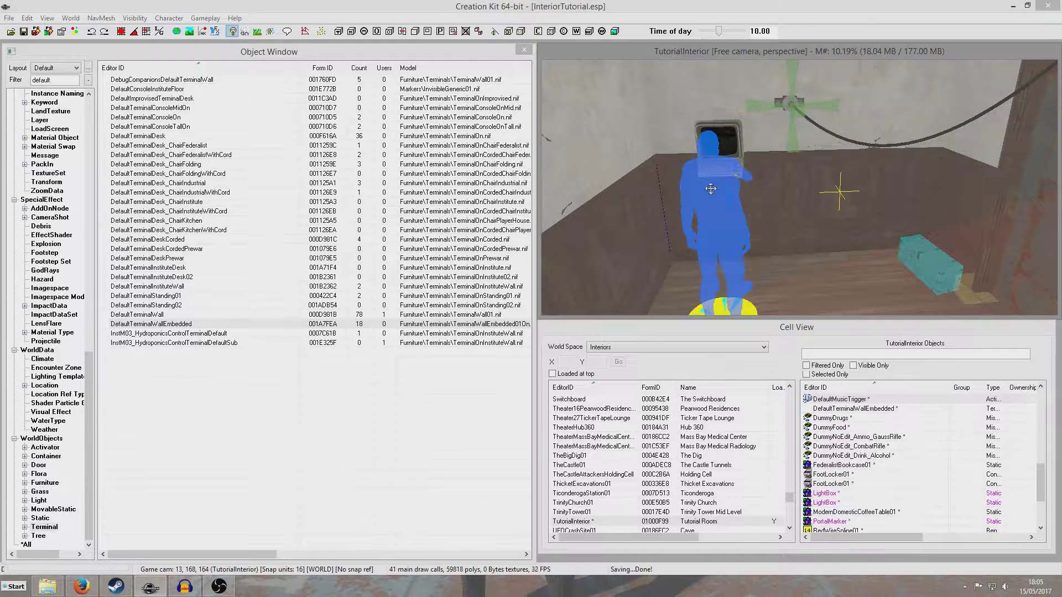
Dismiss the music trigger's reference settings, hide the markers and select the wall terminal
double_click(719, 203)
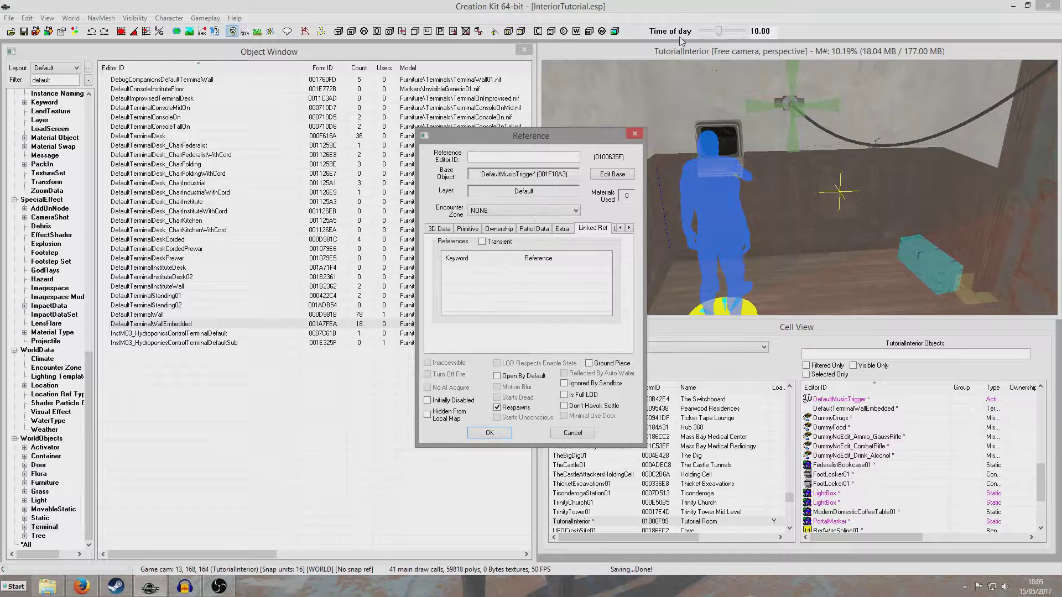
left_click(635, 134)
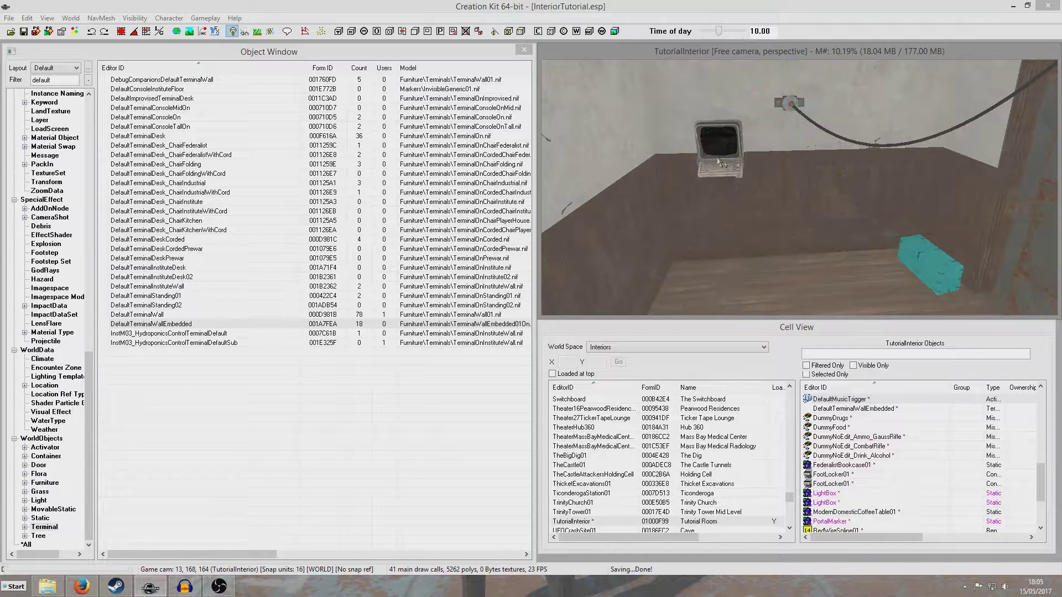
left_click(718, 171)
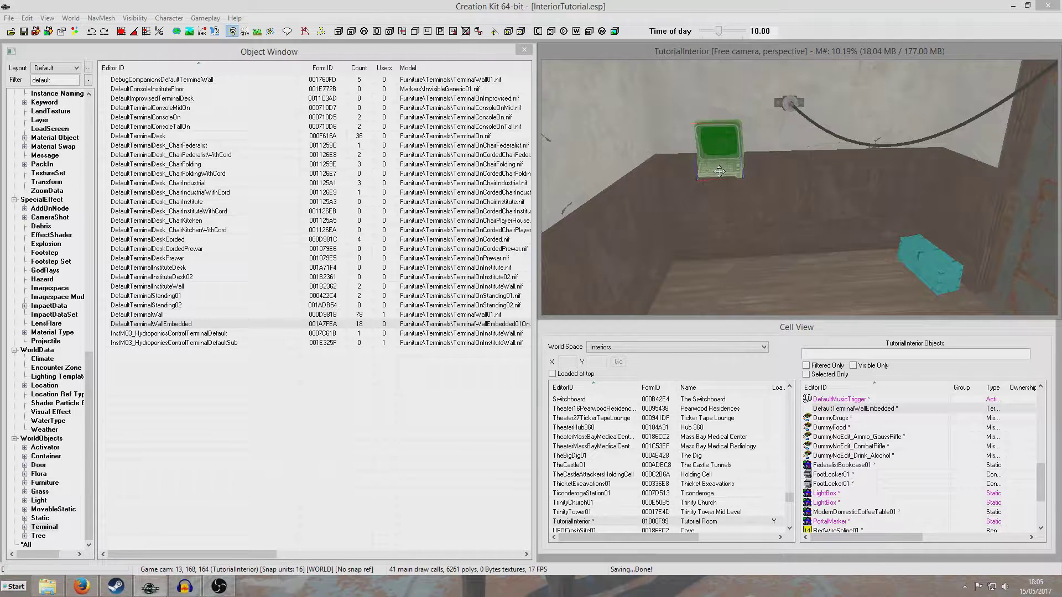
Open the wall terminal's linked-reference settings with the security gate door in view
double_click(718, 171)
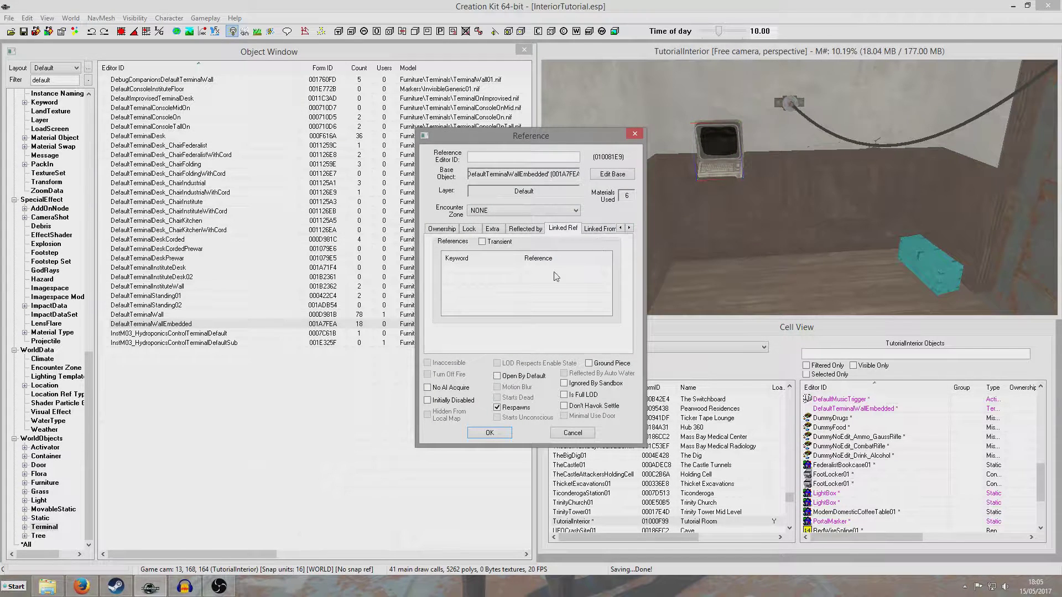
left_click(746, 58)
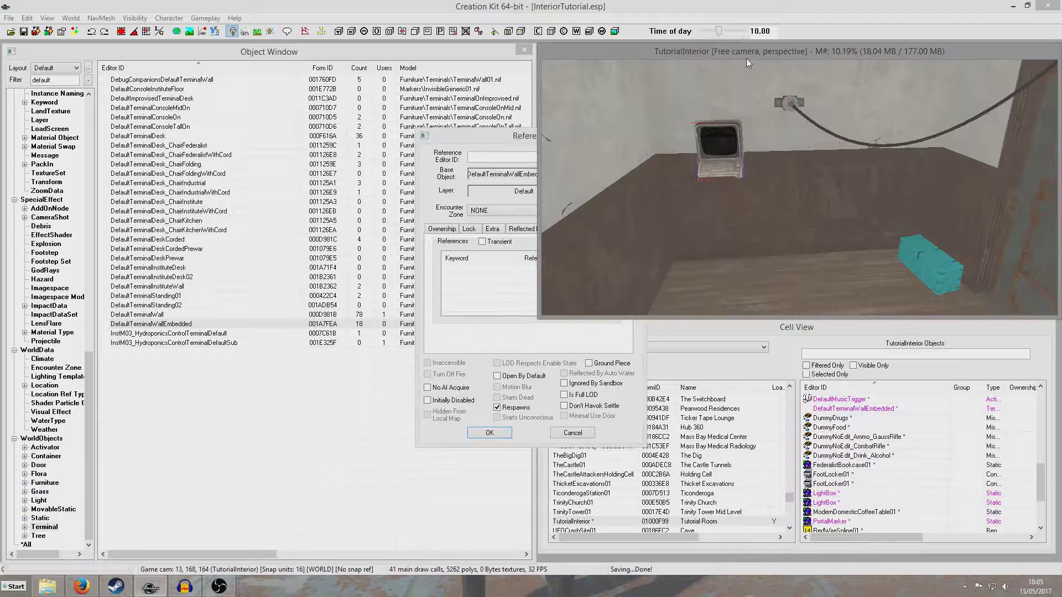
middle_click_drag(746, 60, 895, 205, "shift")
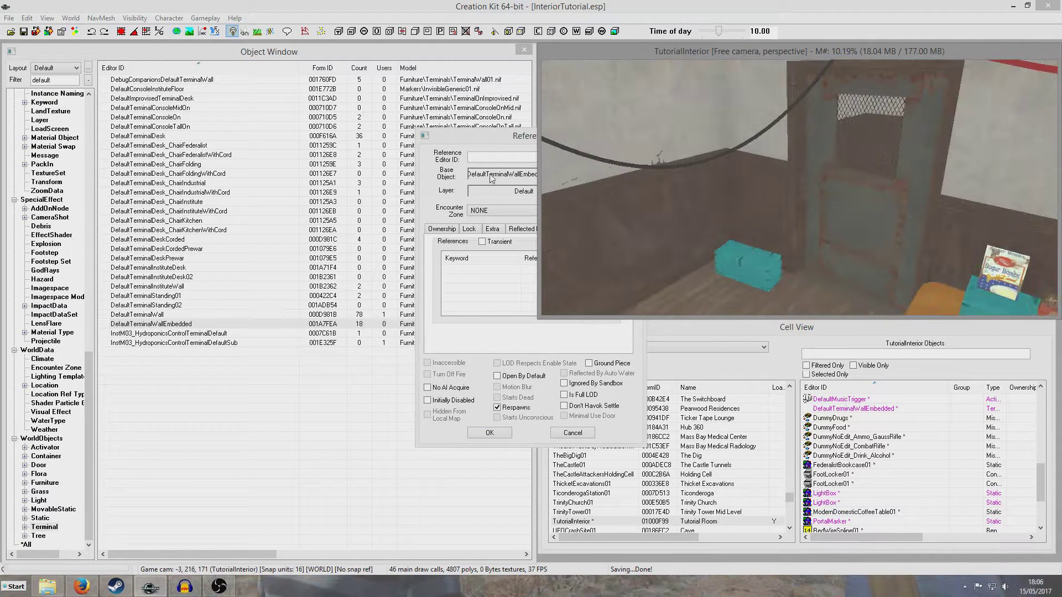
left_click(489, 137)
left_click(619, 230)
left_click(620, 230)
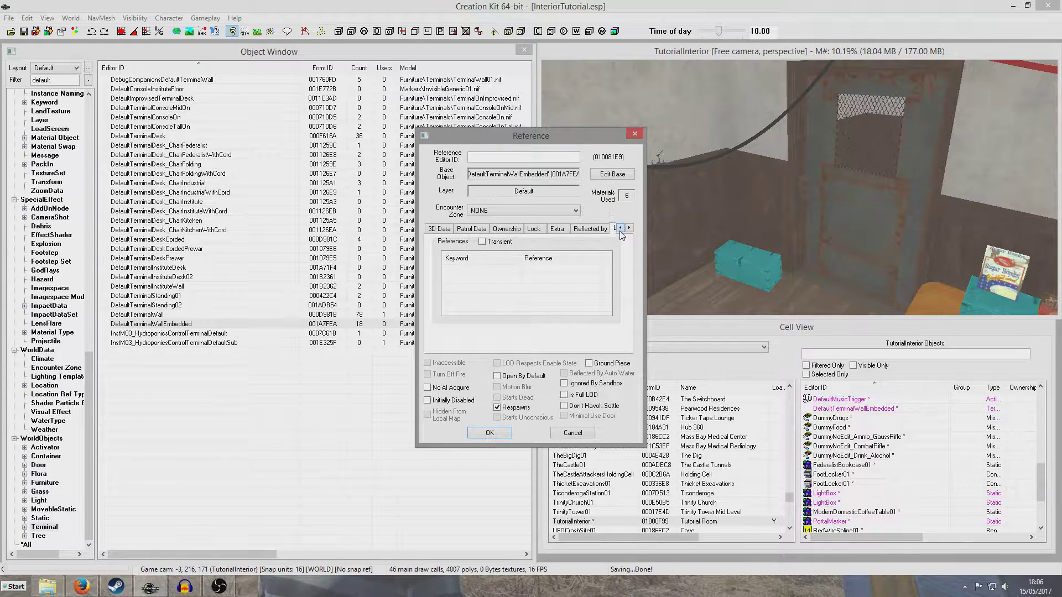
left_click(631, 228)
left_click(630, 227)
left_click(630, 228)
left_click(623, 228)
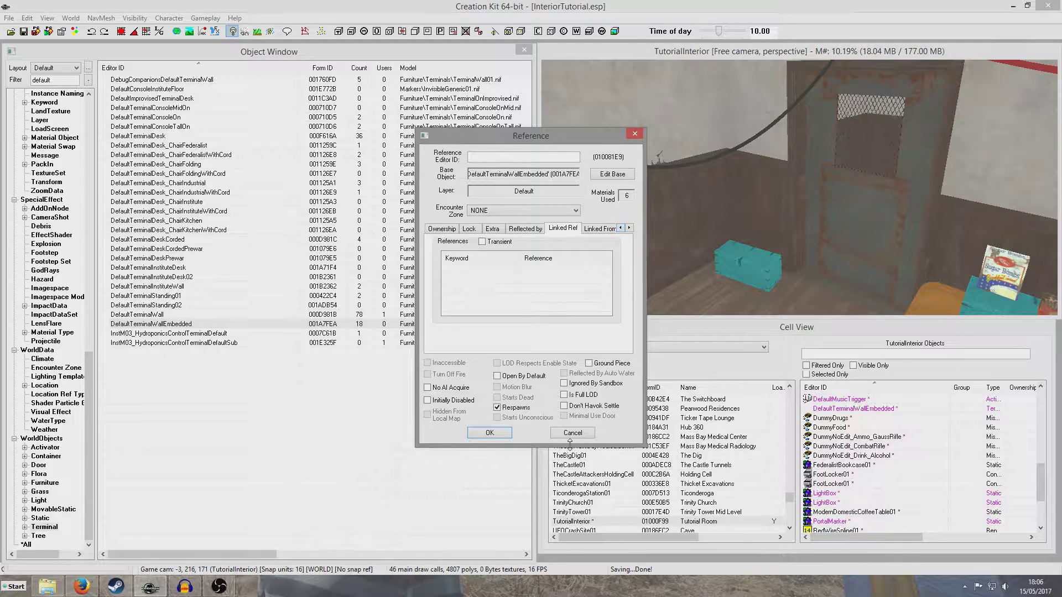
Add a linked reference to the terminal, picking the security gate door in the render view as its target
right_click(562, 288)
left_click(572, 291)
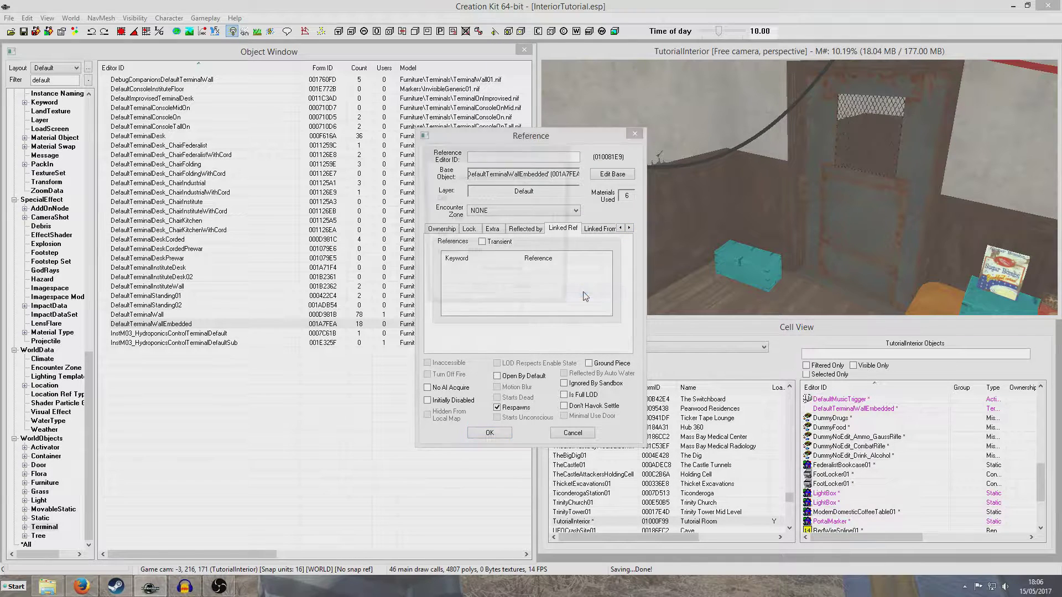
left_click(496, 177)
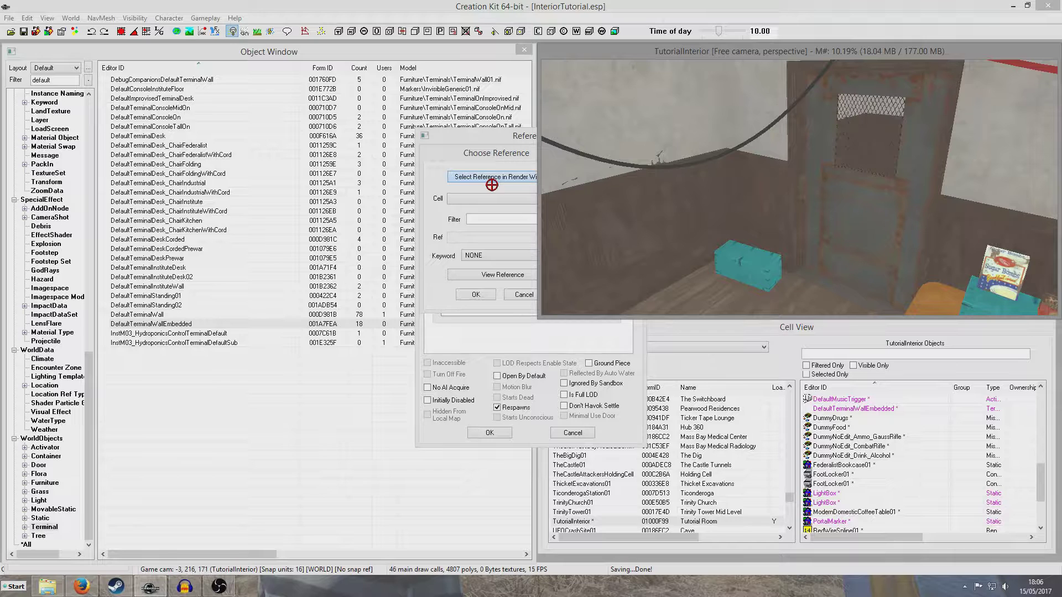
left_click(843, 206)
Give the terminal's link to the gate the keyword LinkTerminalSwitchDoor, accept the reference settings and save the plugin
left_click(537, 256)
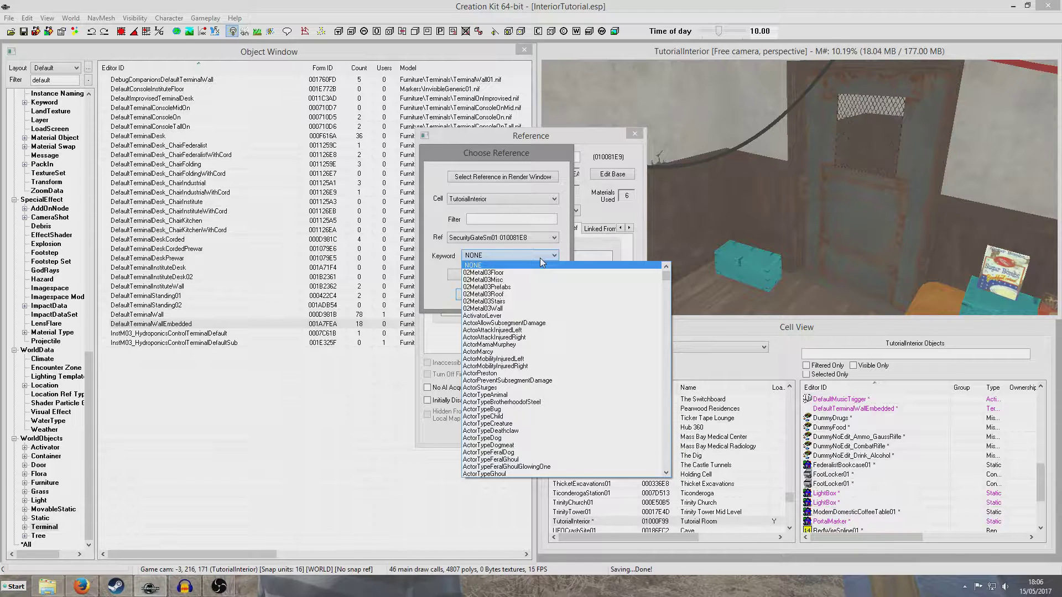
type("loct")
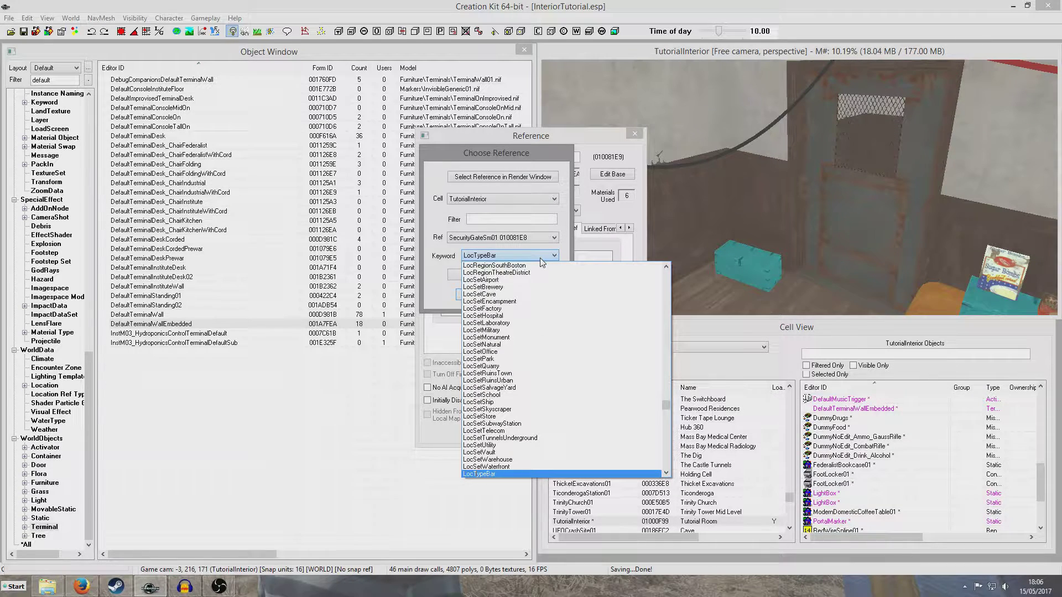
key("BackSpace")
key("BackSpace")
key("BackSpace")
type("inkt")
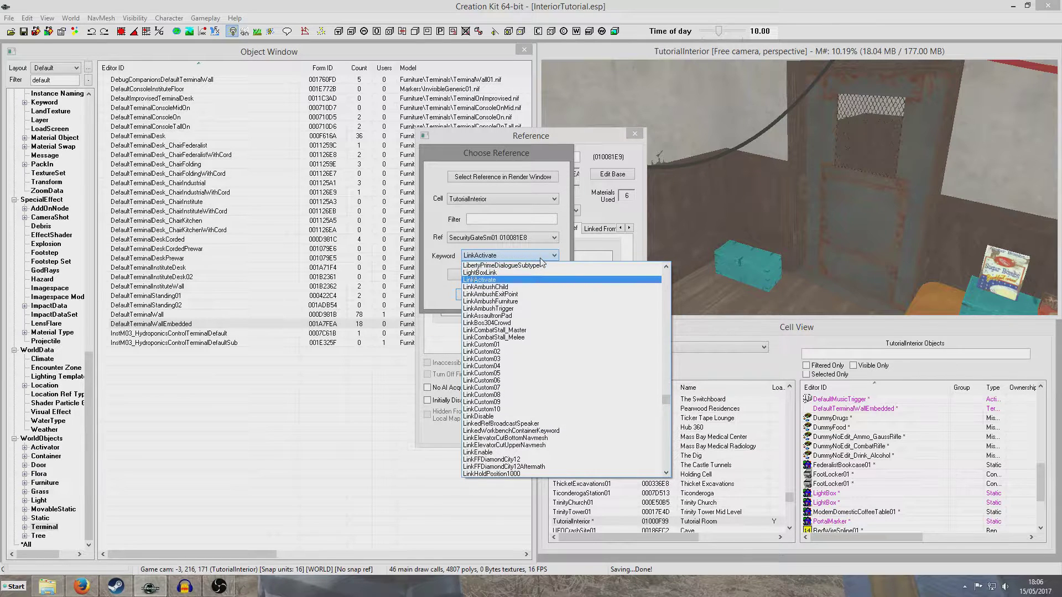
type("sw")
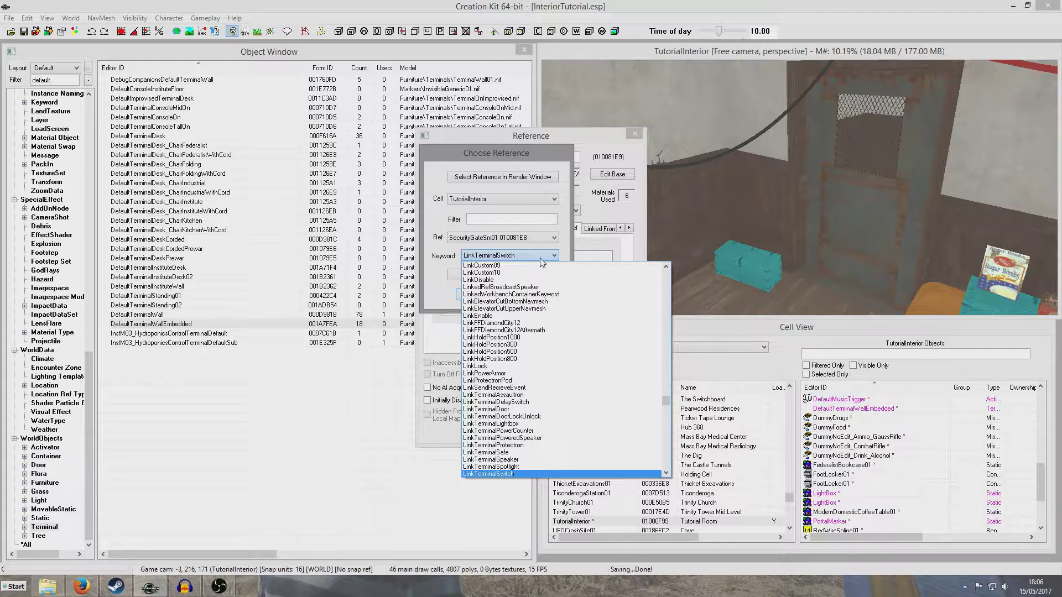
key("Down")
key("Return")
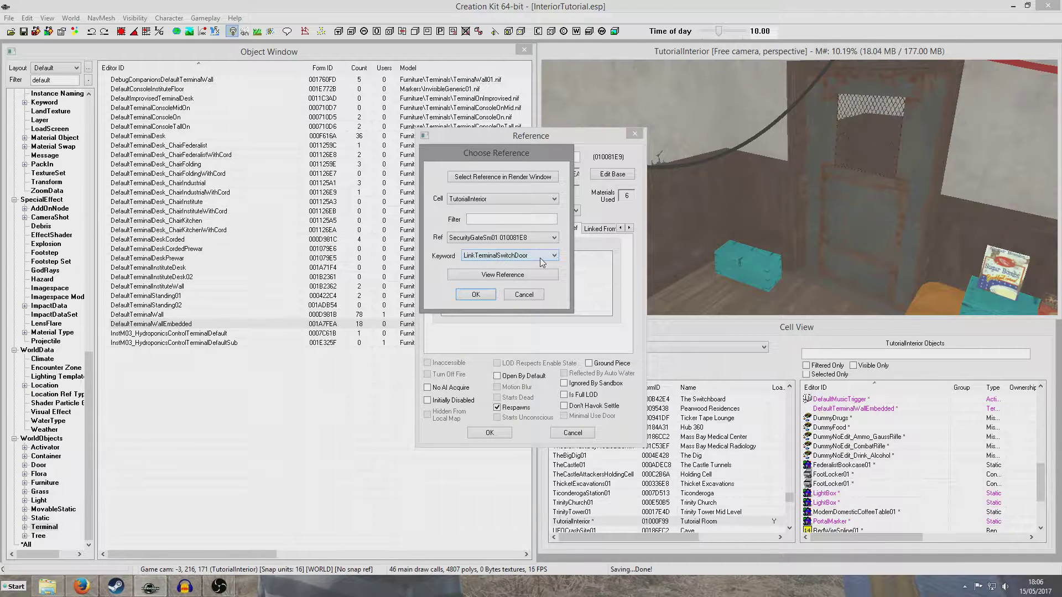
left_click(477, 296)
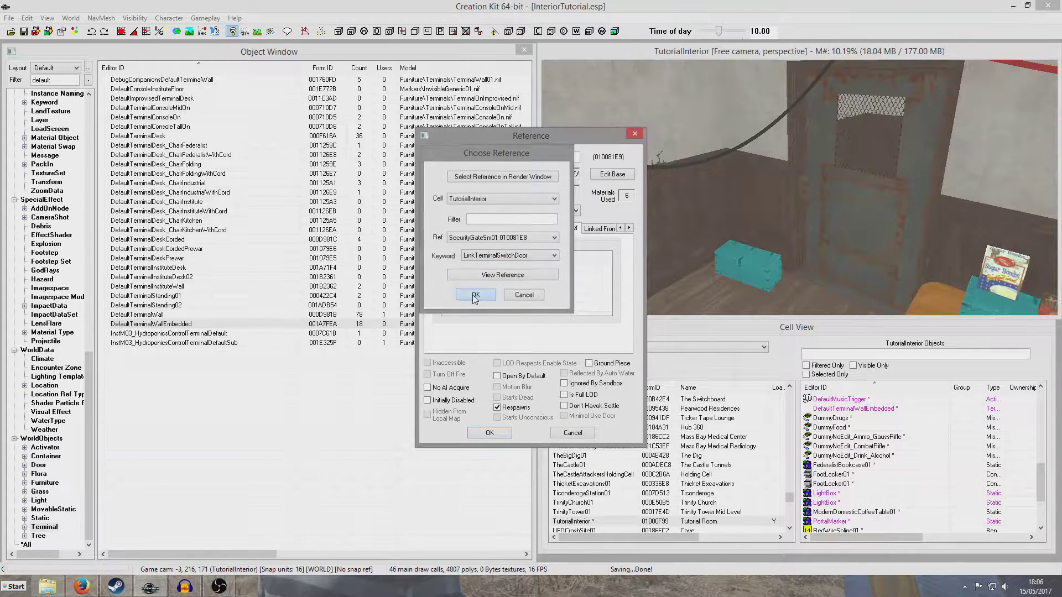
left_click(489, 432)
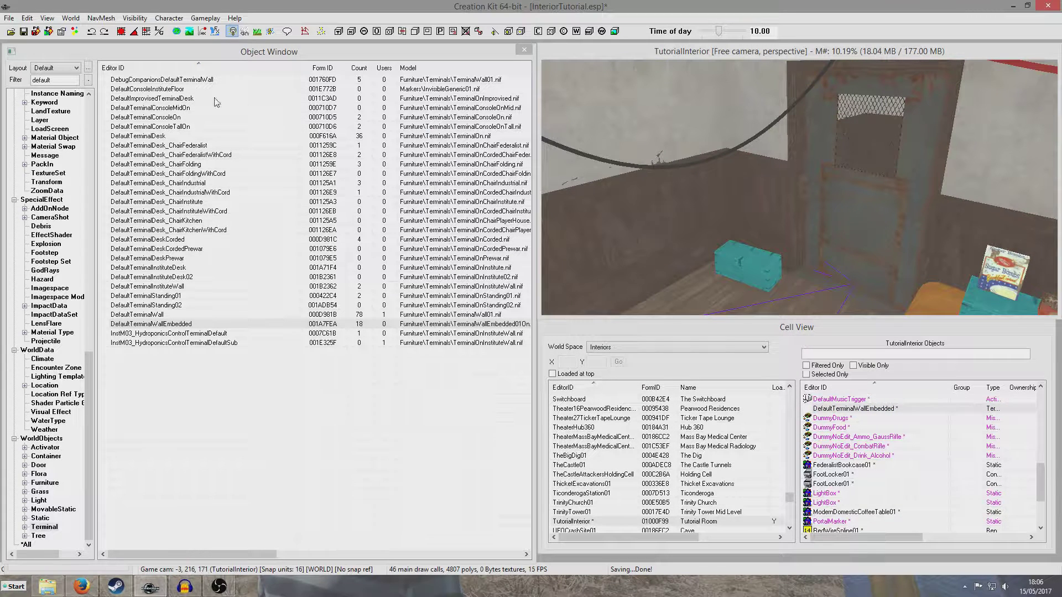
left_click(23, 31)
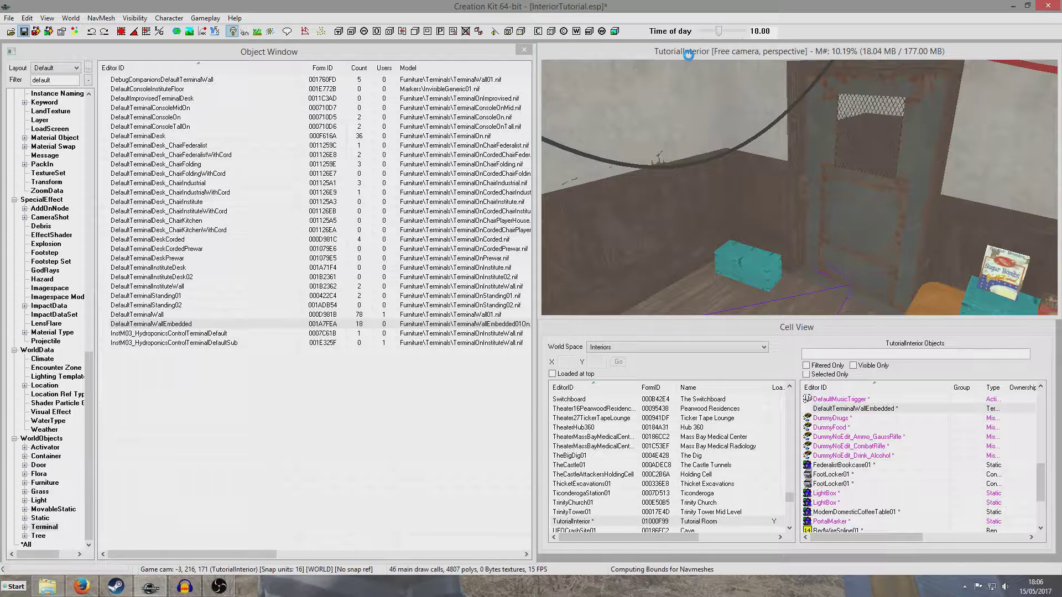
Examine the wall terminal and the link line running from it to the security gate door
left_click(688, 56)
scroll(733, 197, "down", 4)
middle_click_drag(769, 220, 711, 211, "shift")
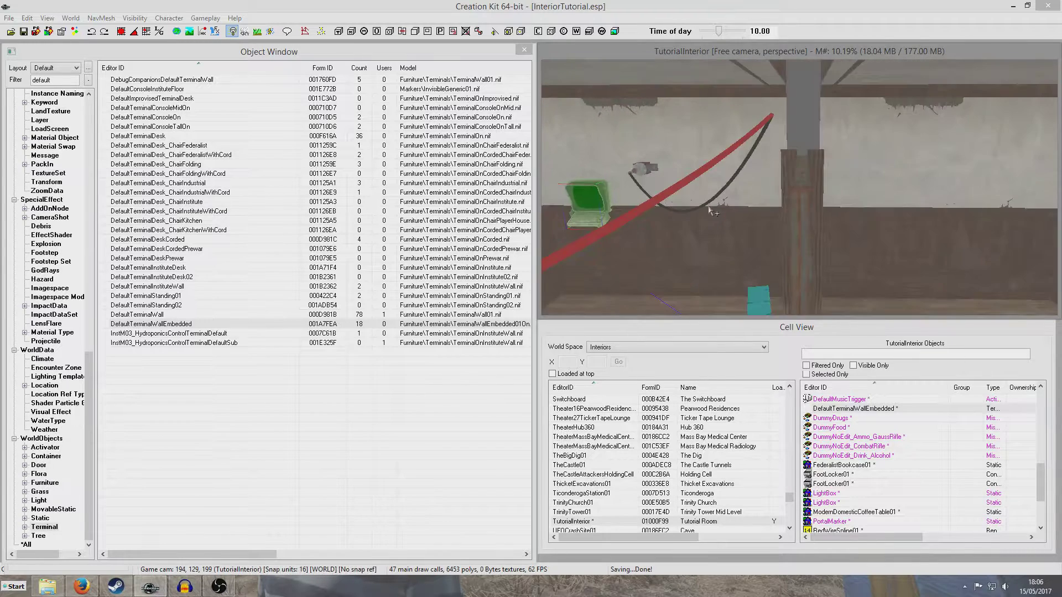
key("f")
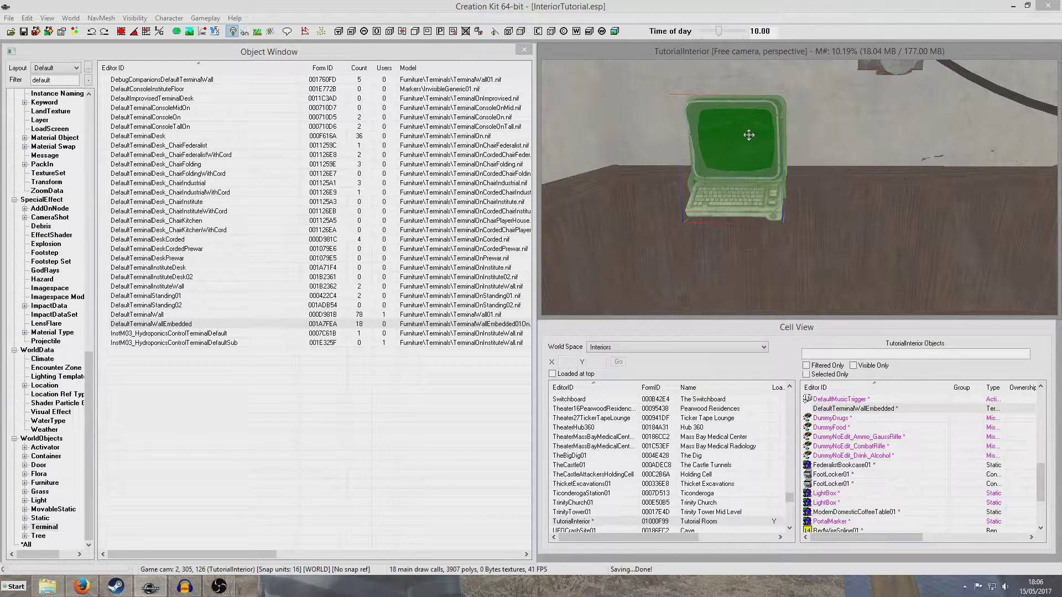
scroll(748, 135, "down", 6)
middle_click_drag(749, 135, 821, 209, "shift")
scroll(925, 184, "up", 5)
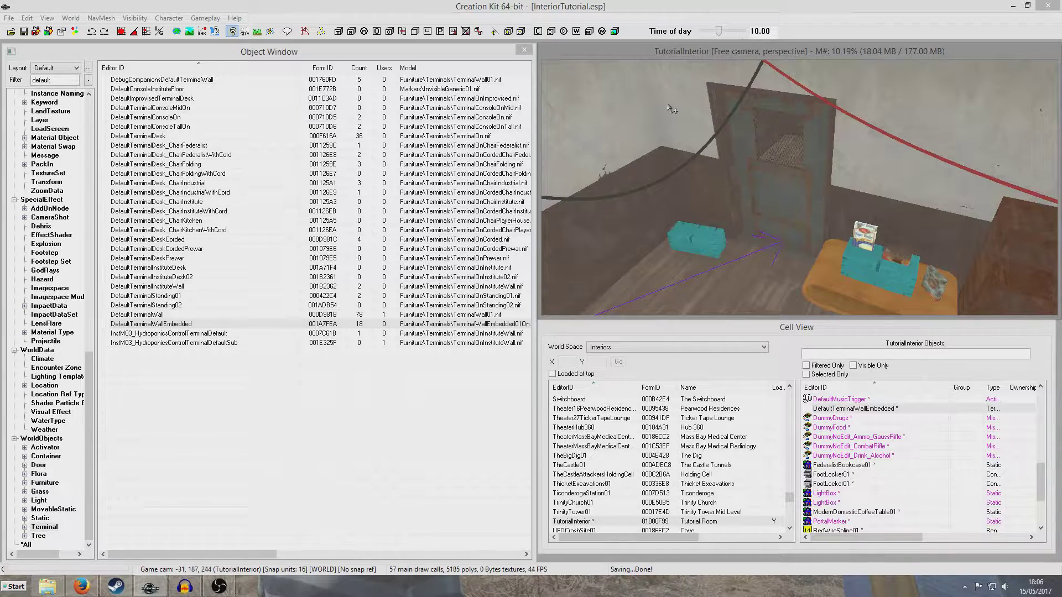
scroll(817, 188, "up", 3)
mouse_move(817, 200)
middle_mouse_down("shift")
mouse_move(787, 182)
mouse_move(816, 194)
middle_mouse_up("shift")
scroll(823, 186, "down", 5)
scroll(821, 188, "up", 2)
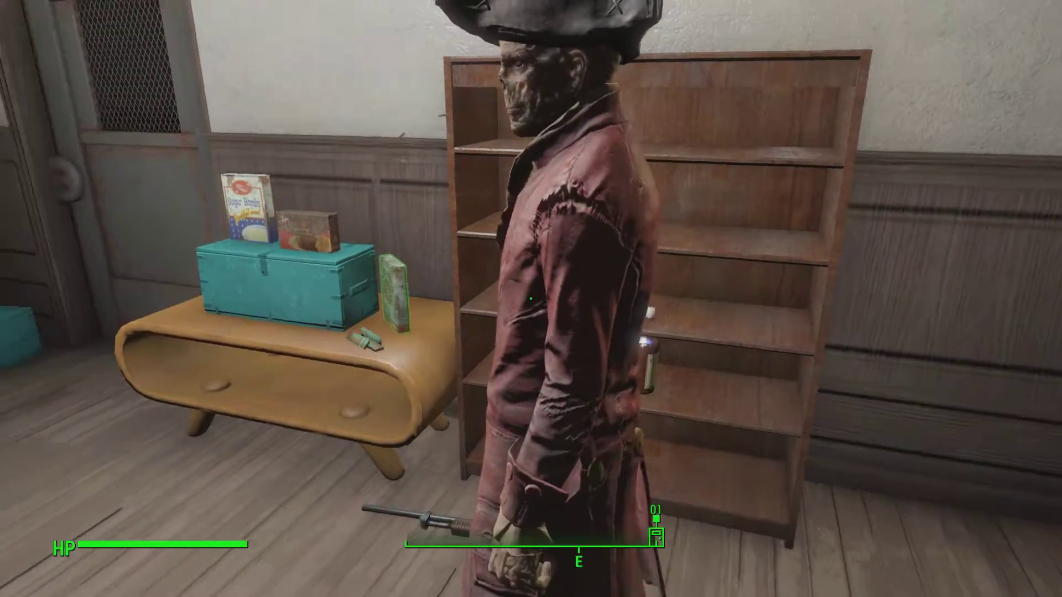
In Fallout 4, test the wall terminal by choosing Security Door Control and Open Door
key("d")
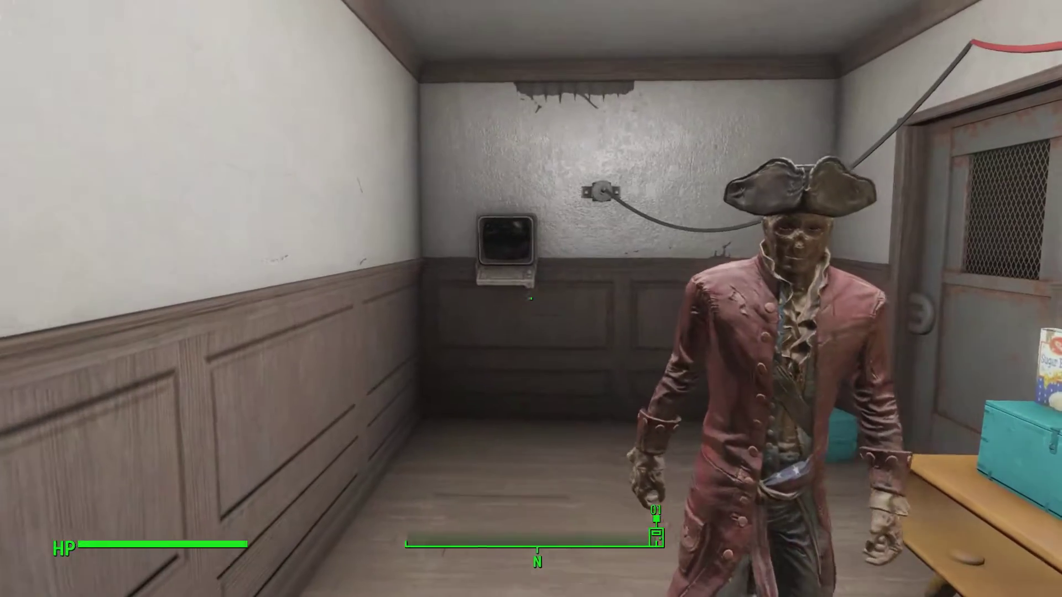
key("e")
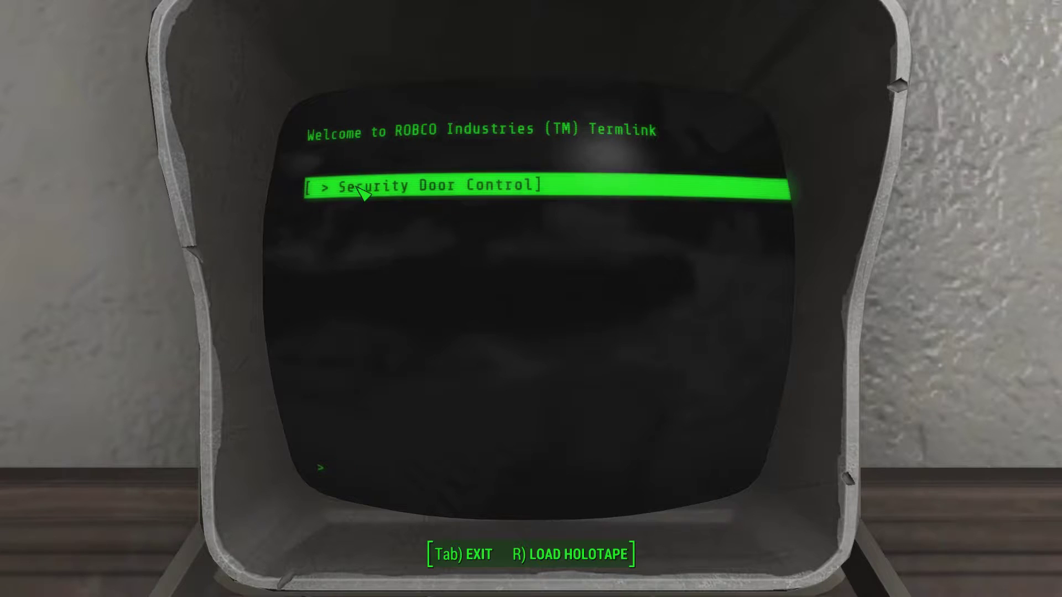
left_click(528, 187)
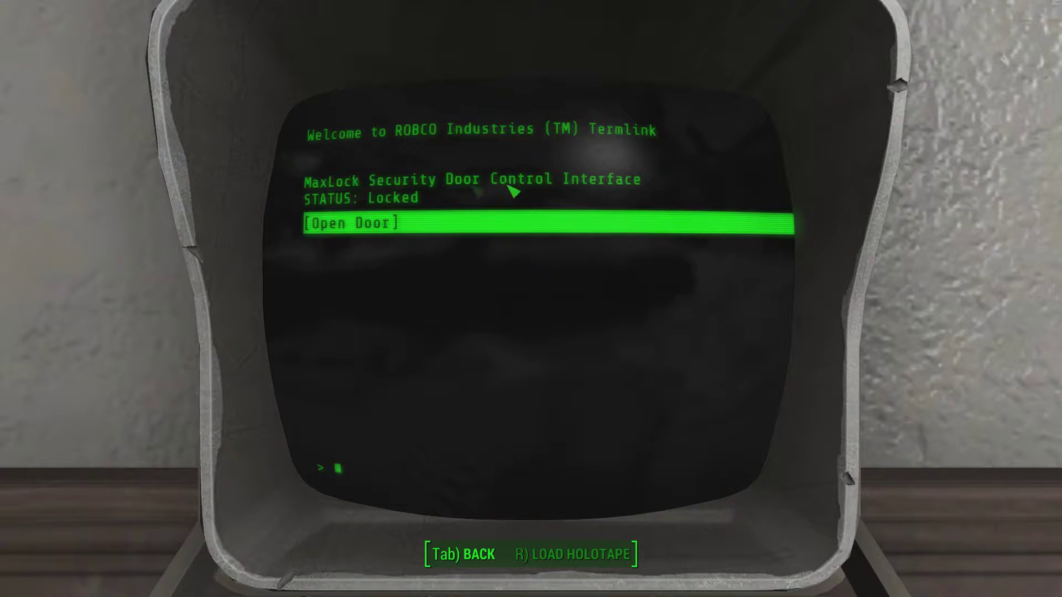
left_click(392, 227)
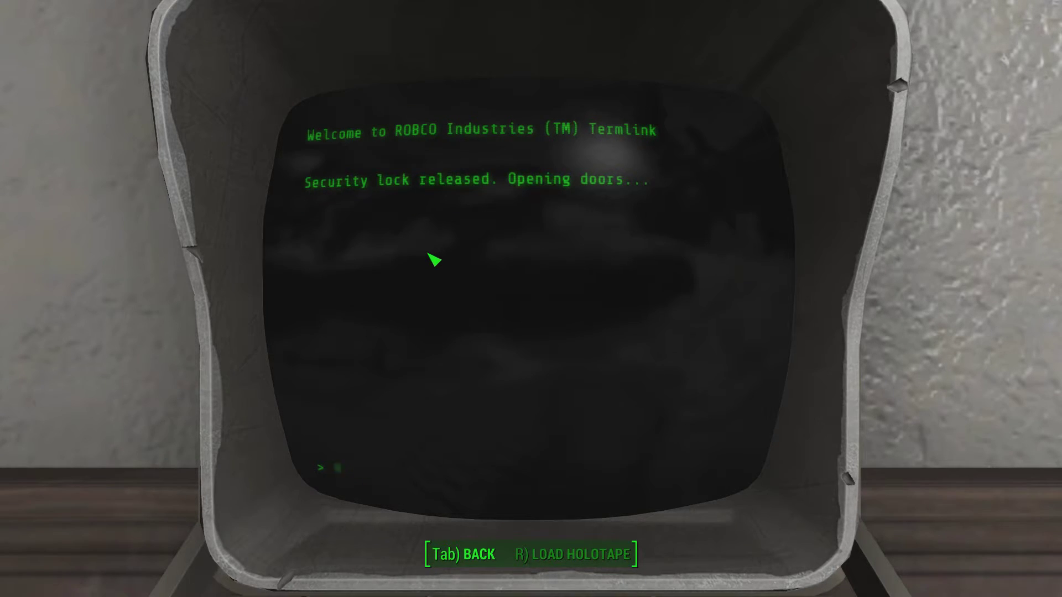
Exit the terminal and walk back through the room toward the wooden door
key("Tab")
key("s")
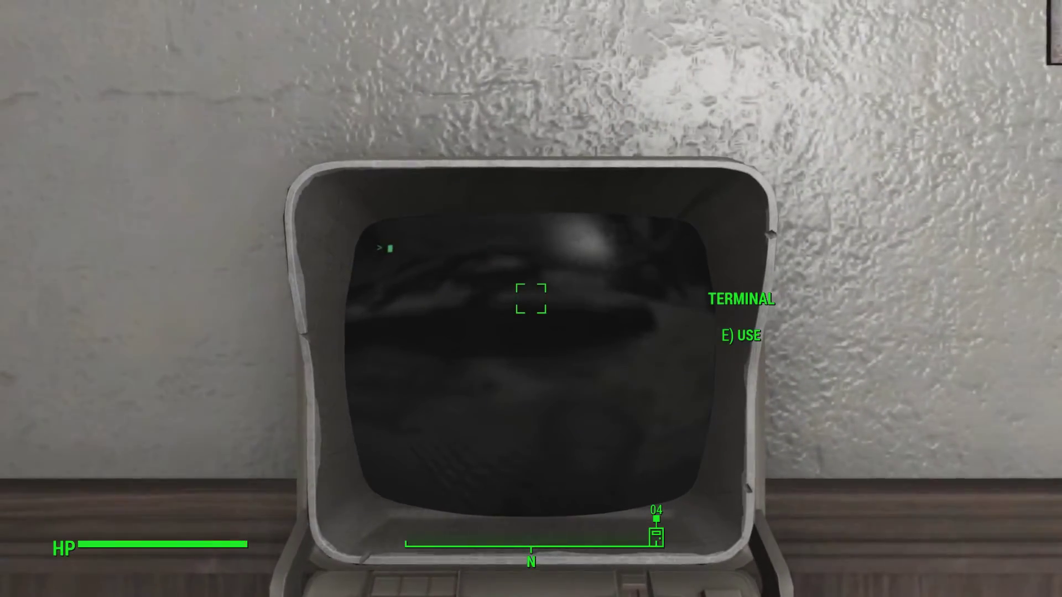
key("w")
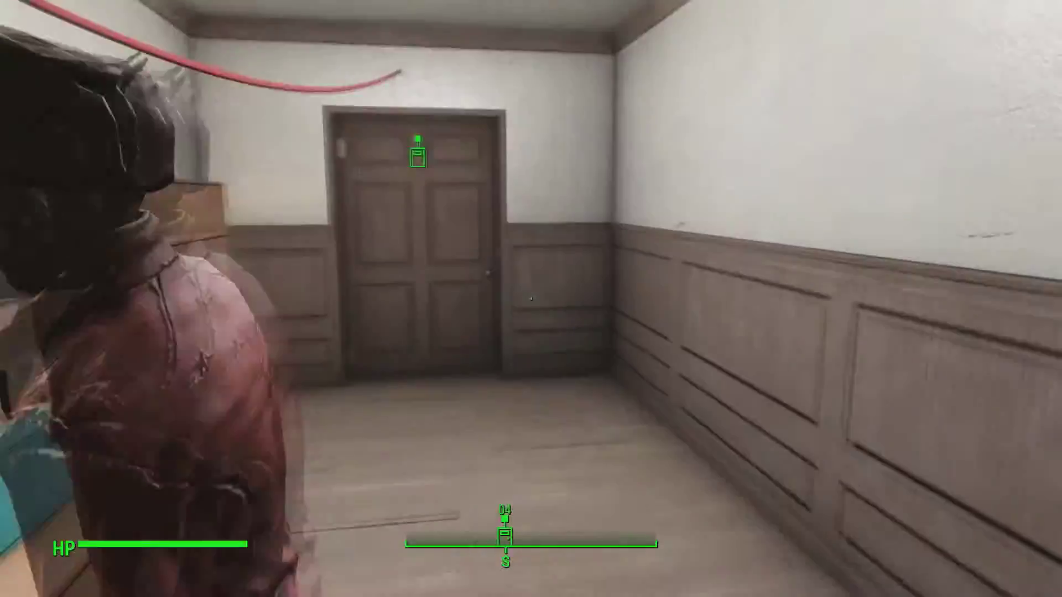
key("w")
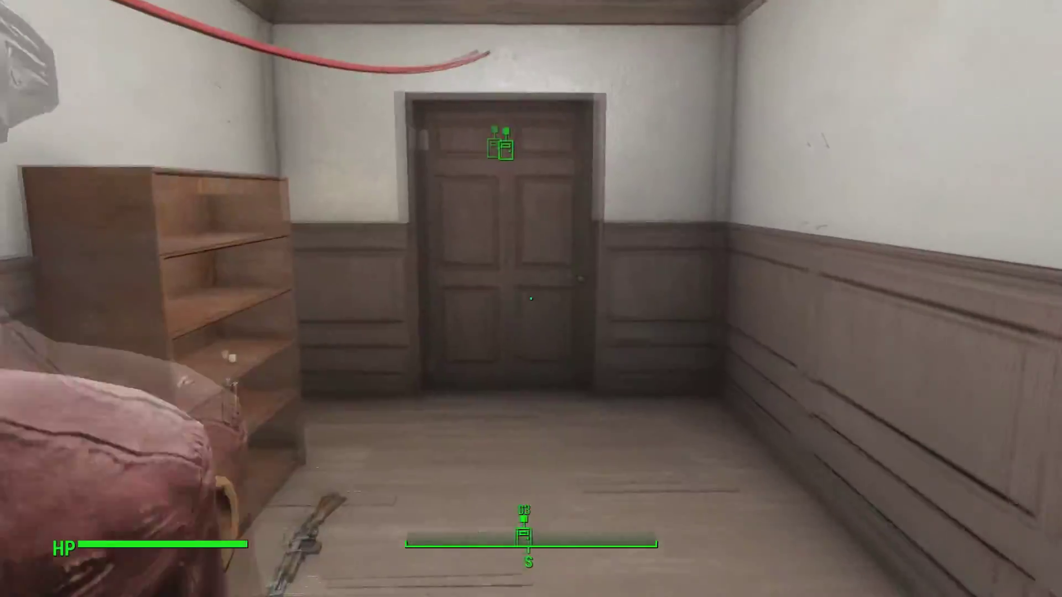